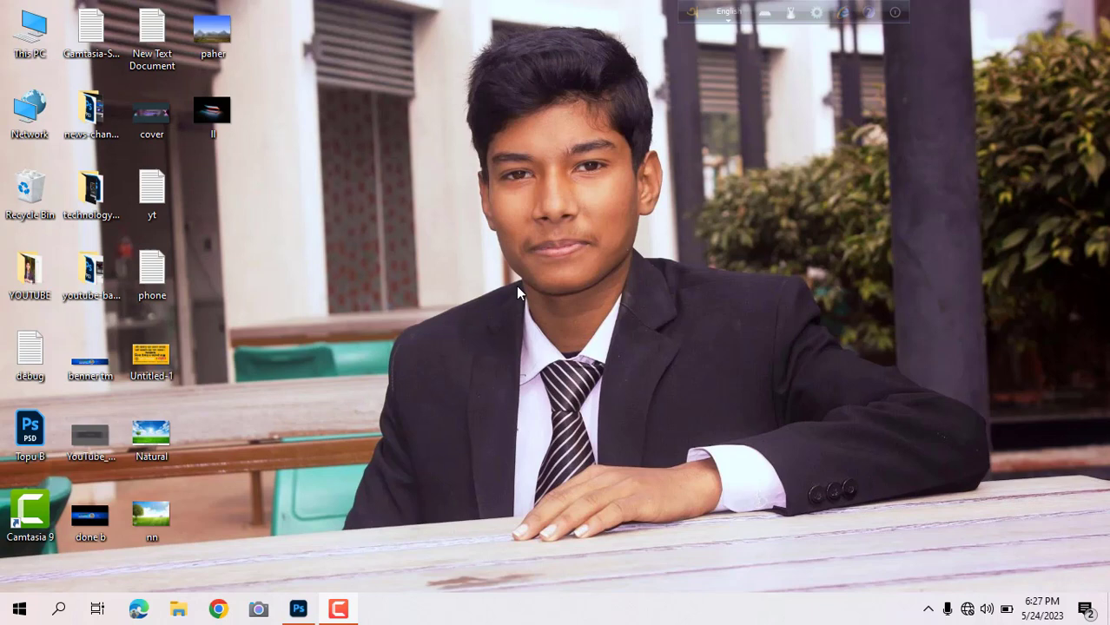
Switch to Photoshop and review the finished grass-text examples in nn.jpg and Untitled-1
{"action": "left_click", "coordinate": [300, 611]}
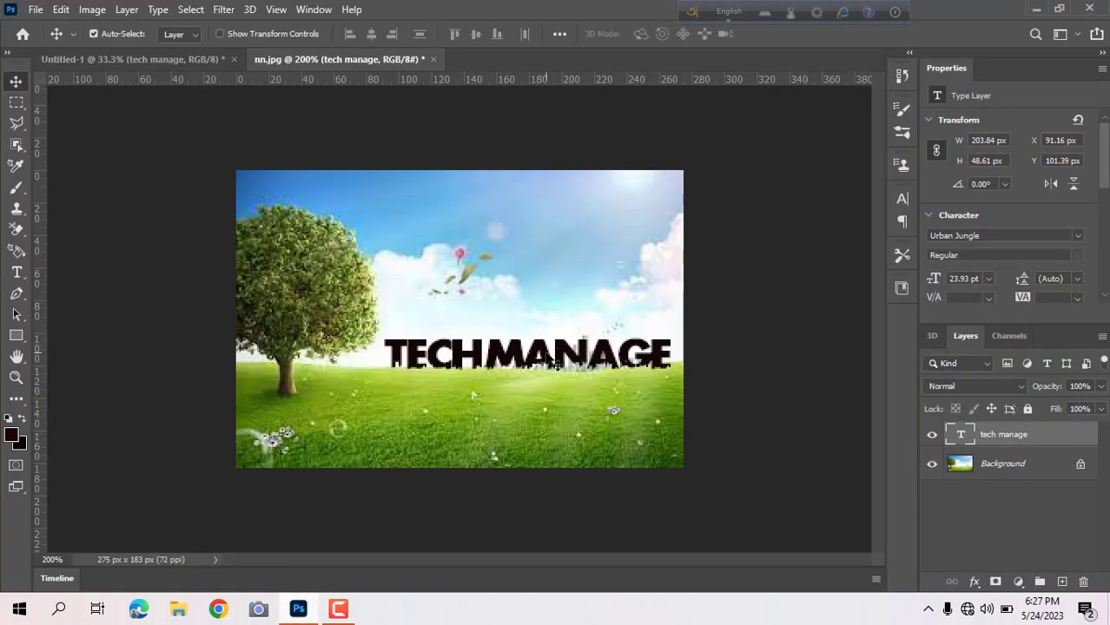
{"action": "left_click", "coordinate": [203, 61]}
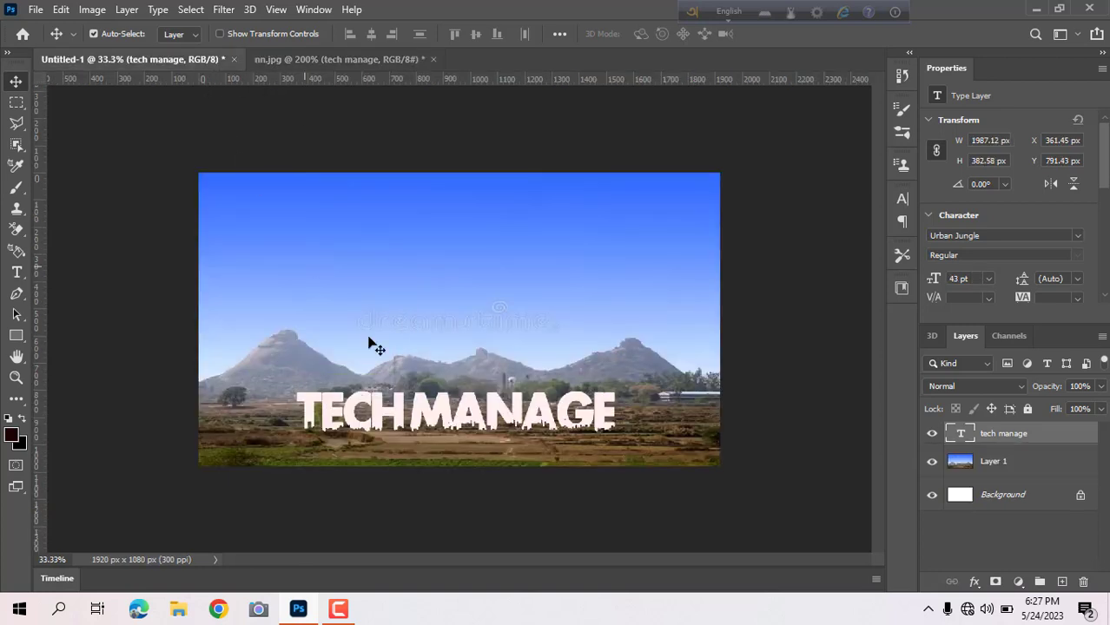
{"action": "left_click", "coordinate": [1036, 9]}
{"action": "right_click", "coordinate": [460, 214]}
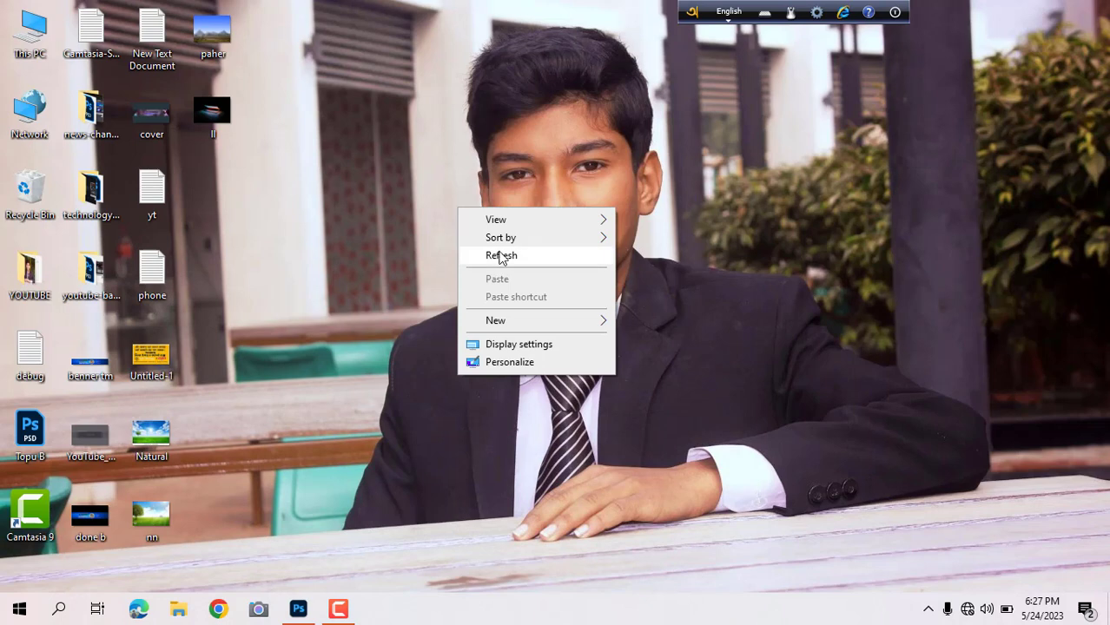
{"action": "left_click", "coordinate": [500, 250]}
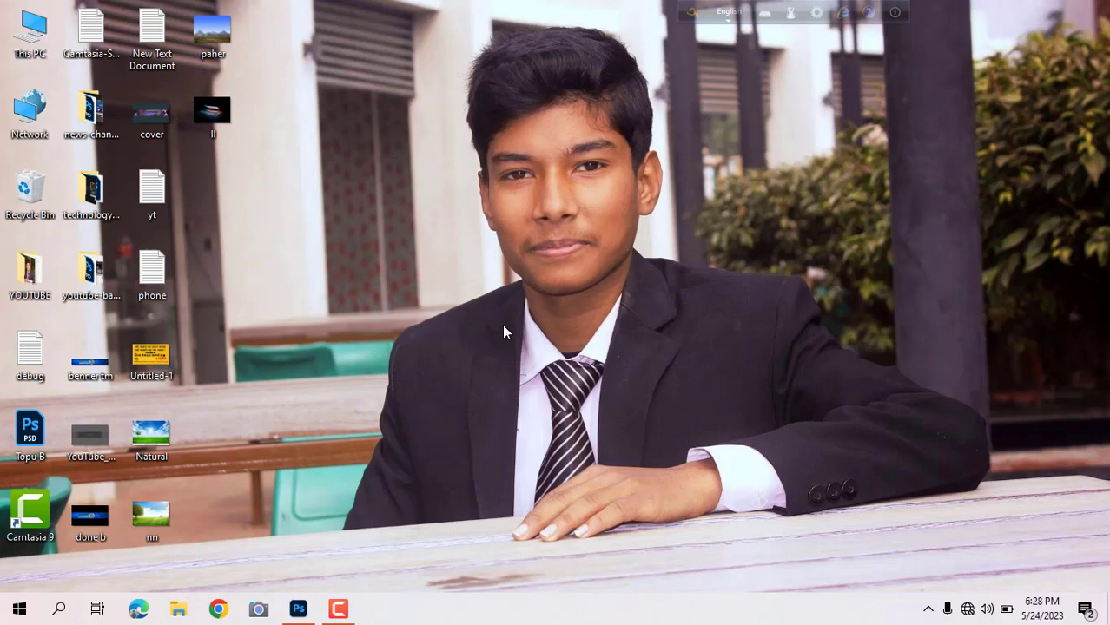
{"action": "right_click", "coordinate": [536, 240]}
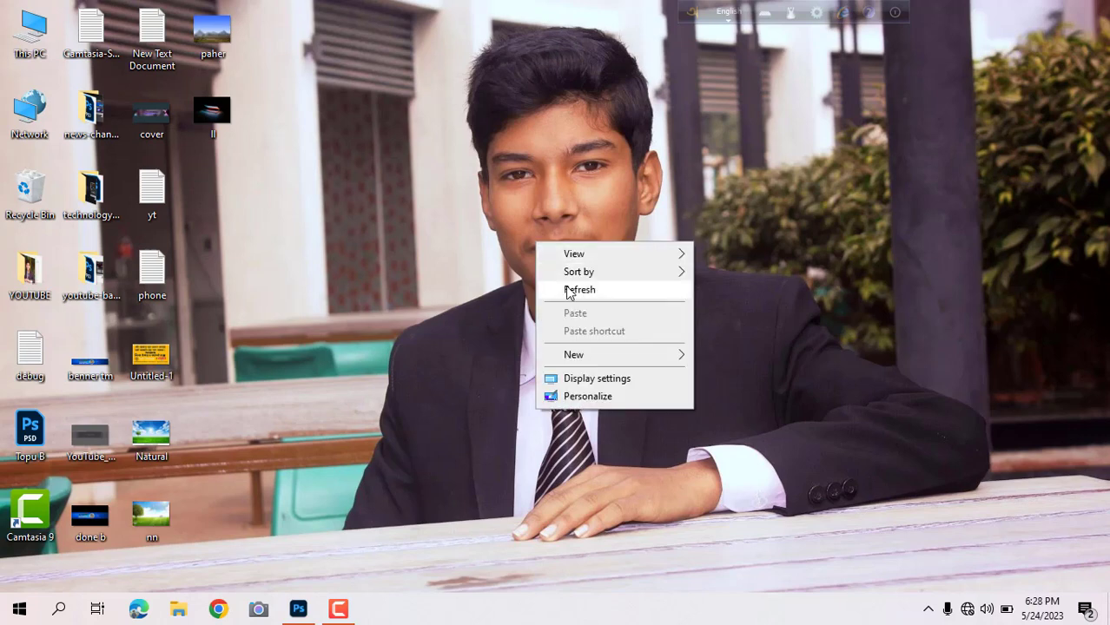
{"action": "left_click", "coordinate": [565, 288]}
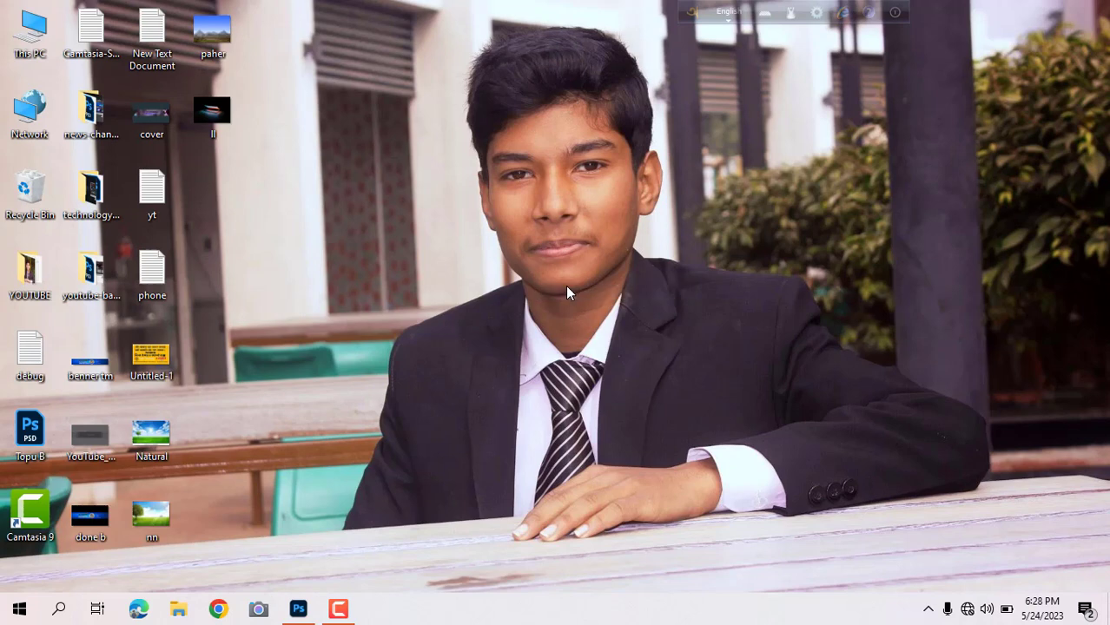
{"action": "right_click", "coordinate": [476, 189]}
{"action": "left_click", "coordinate": [508, 238]}
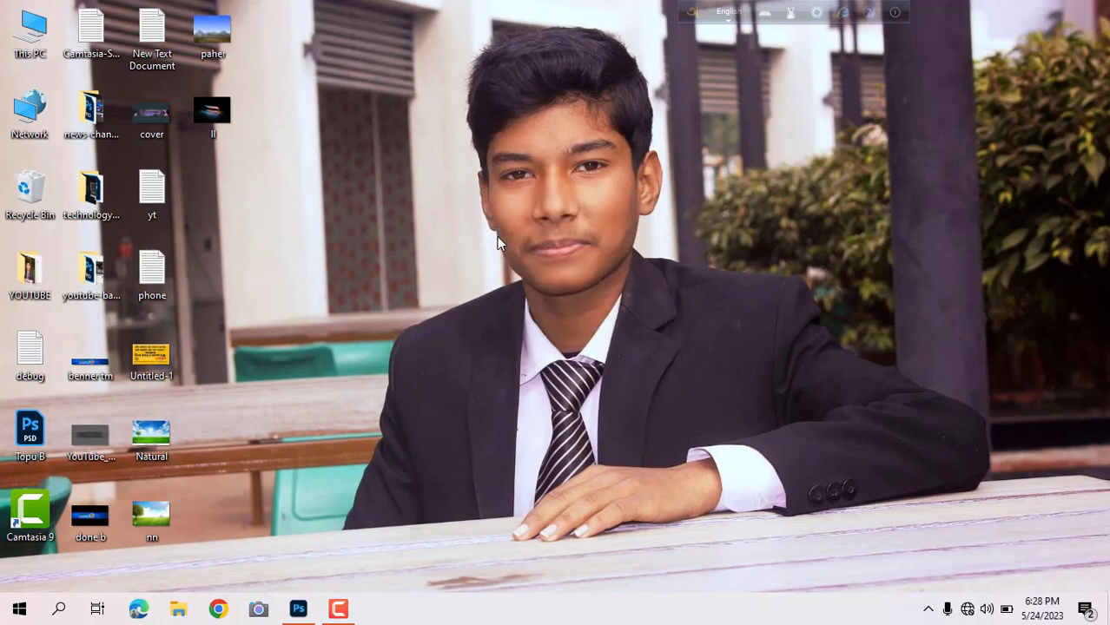
{"action": "right_click", "coordinate": [407, 209]}
{"action": "left_click", "coordinate": [447, 257]}
Switch to Photoshop and create a 6.4 x 3.6 inch RGB document at 300 ppi with a white background
{"action": "mouse_move", "coordinate": [293, 608]}
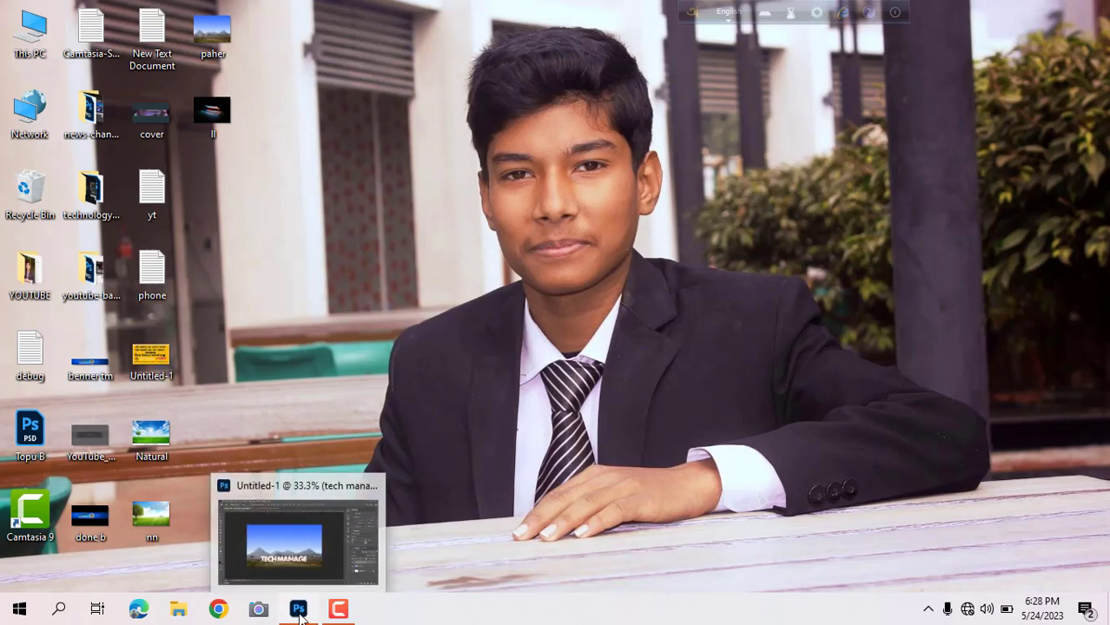
{"action": "mouse_move", "coordinate": [292, 551]}
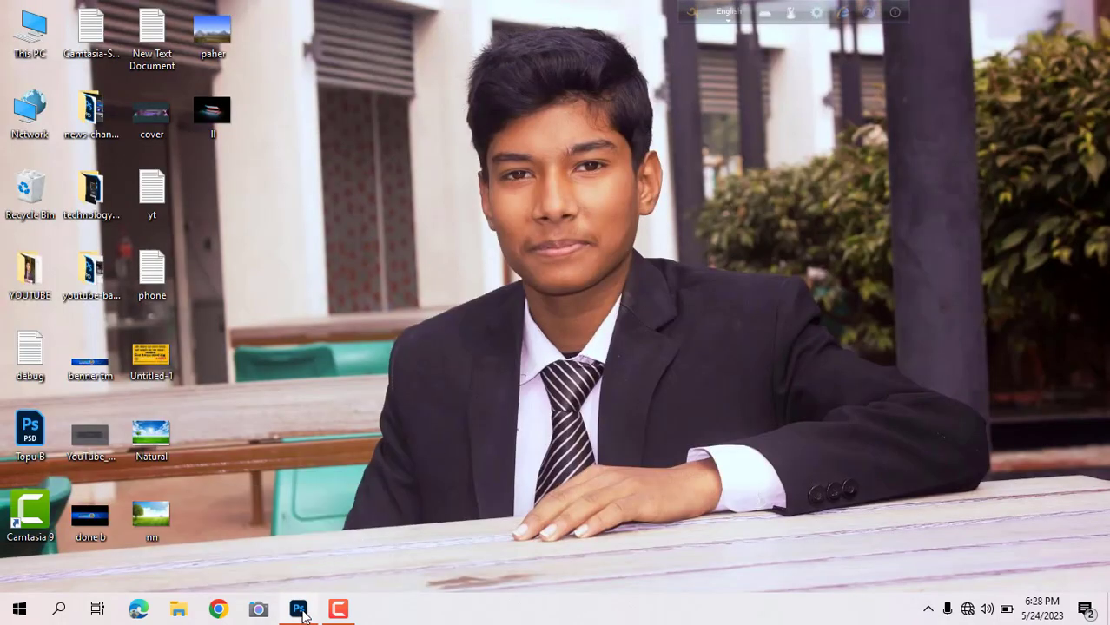
{"action": "left_click", "coordinate": [300, 611]}
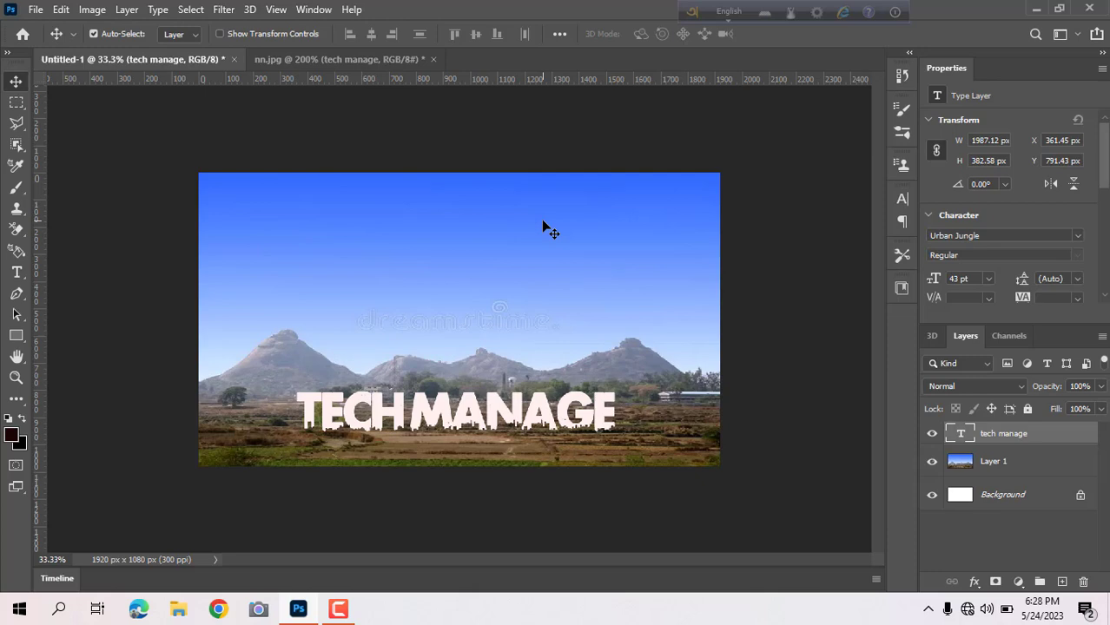
{"action": "key", "text": "ctrl+n"}
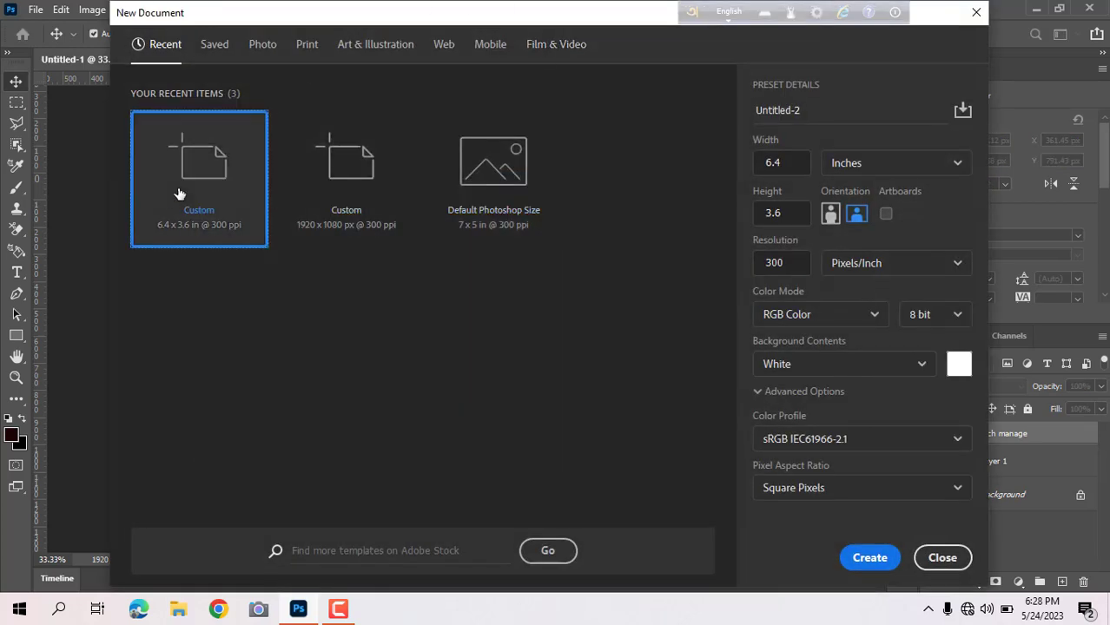
{"action": "left_click", "coordinate": [871, 561]}
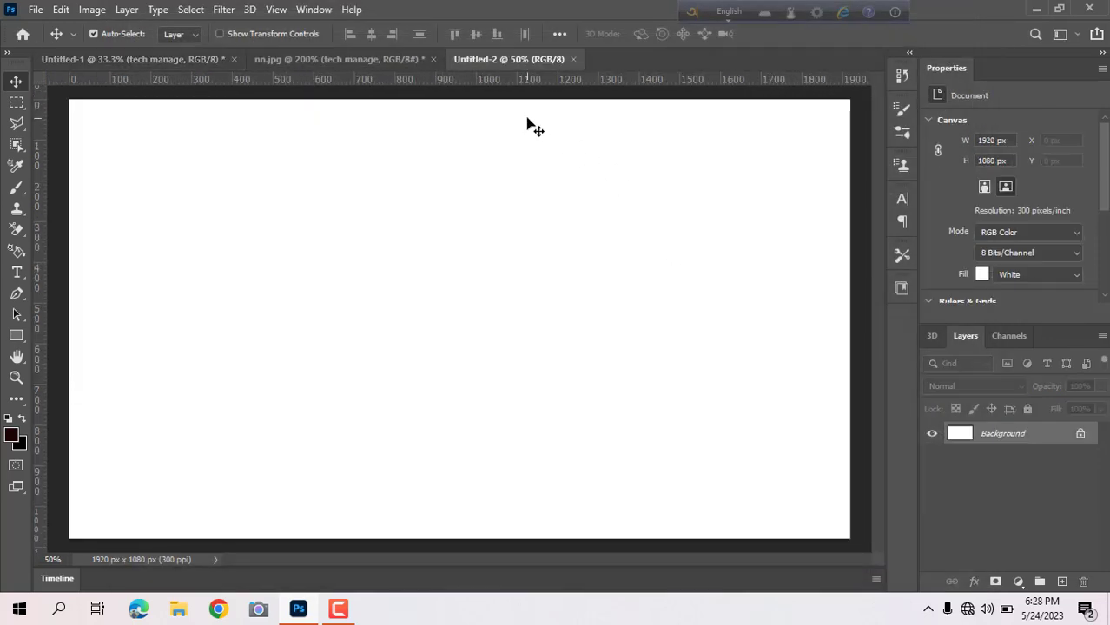
{"action": "key", "text": "ctrl+minus"}
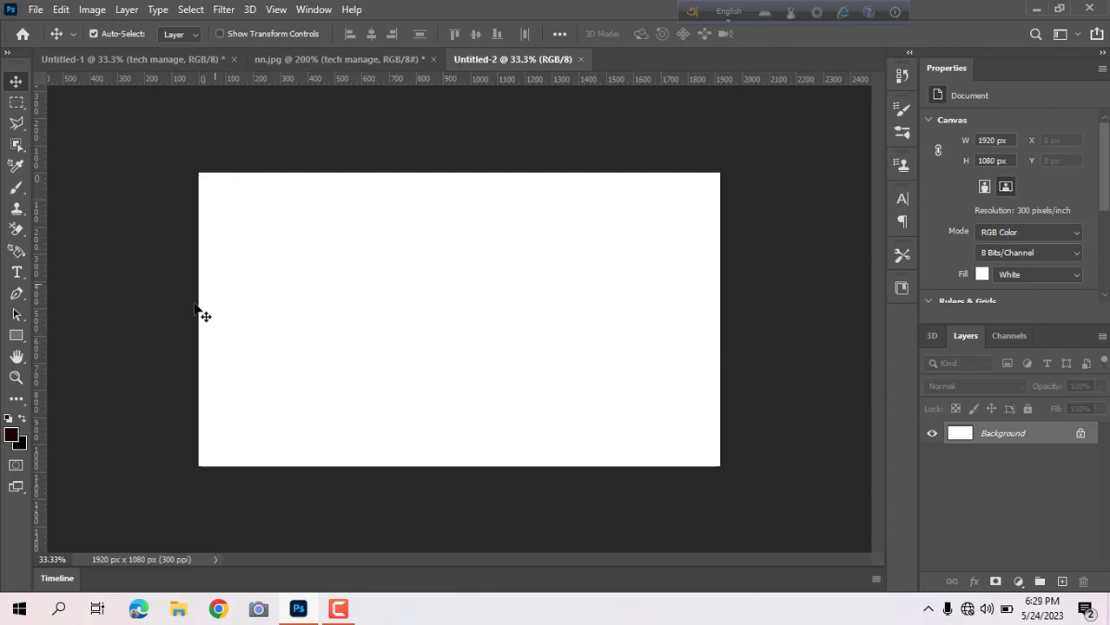
Draw an empty paragraph text box about 1486 x 527 px across the middle of the canvas
{"action": "left_click", "coordinate": [16, 272]}
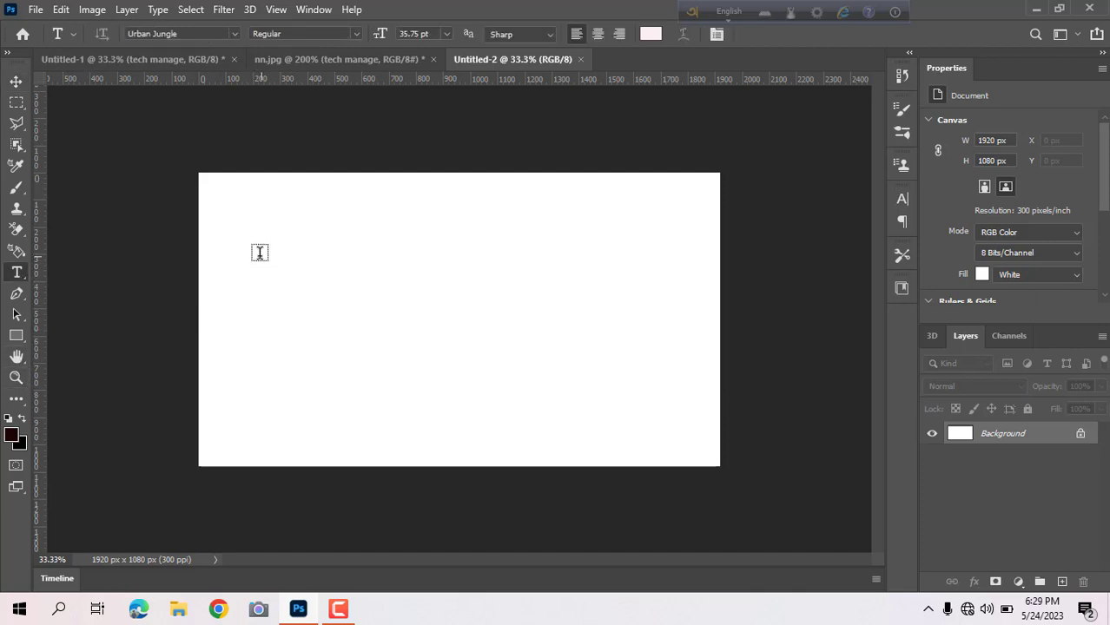
{"action": "left_click_drag", "start_coordinate": [260, 256], "coordinate": [663, 397]}
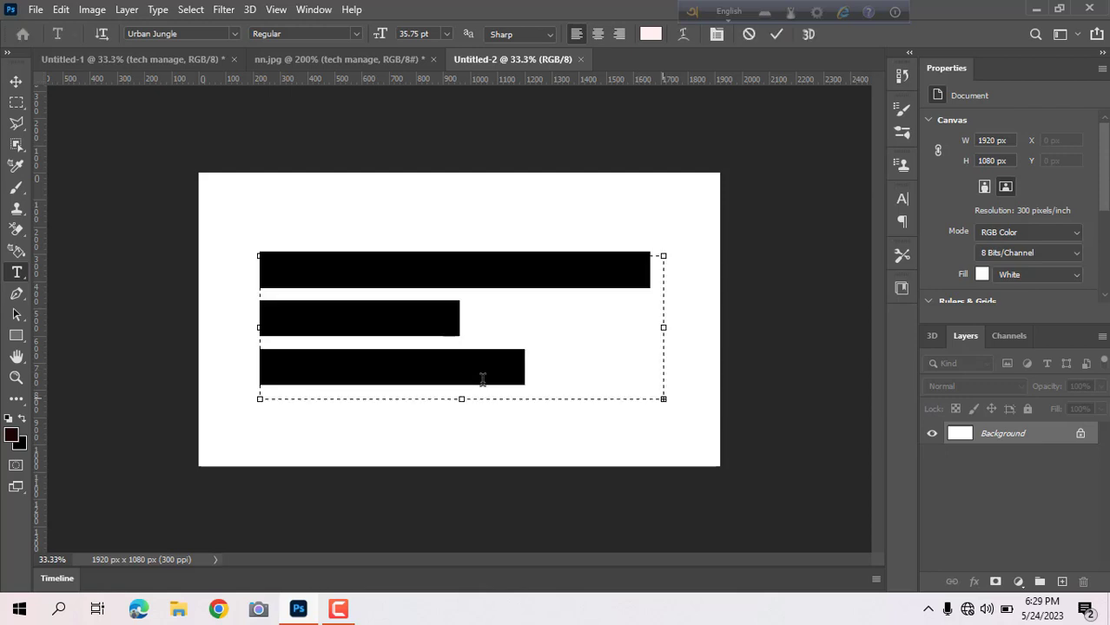
{"action": "key", "text": "Delete"}
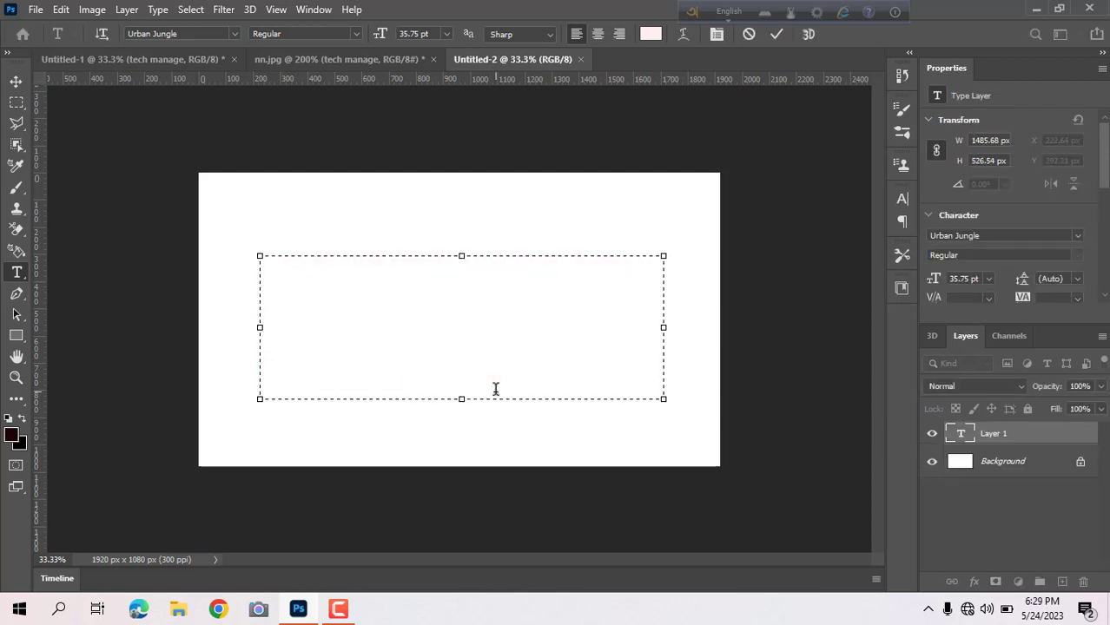
{"action": "type", "text": "T"}
{"action": "left_click", "coordinate": [233, 33]}
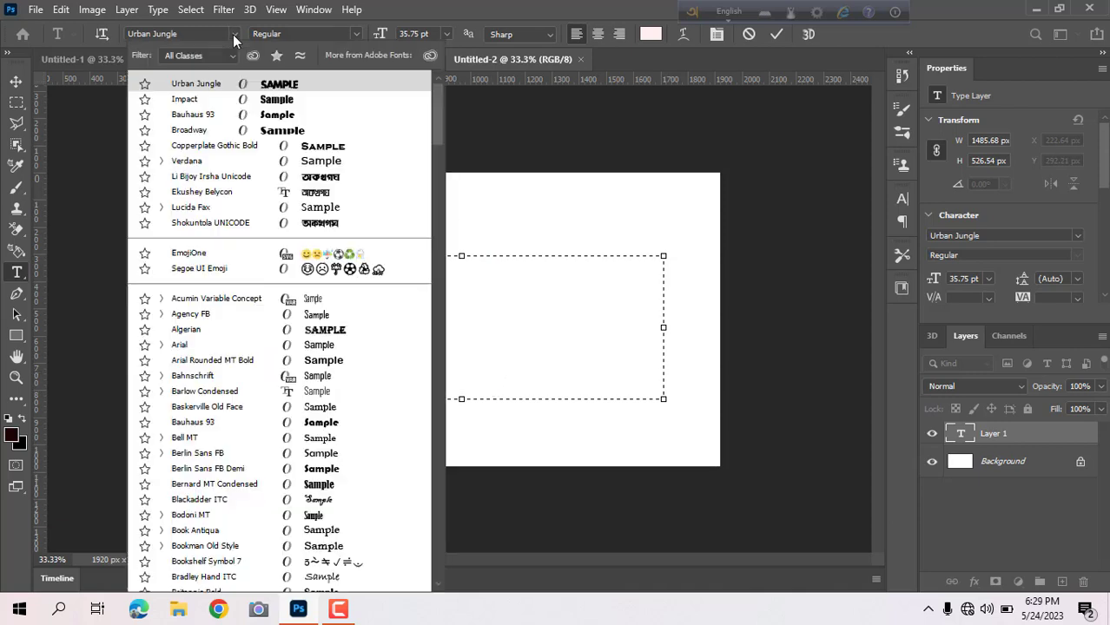
{"action": "left_click", "coordinate": [231, 102]}
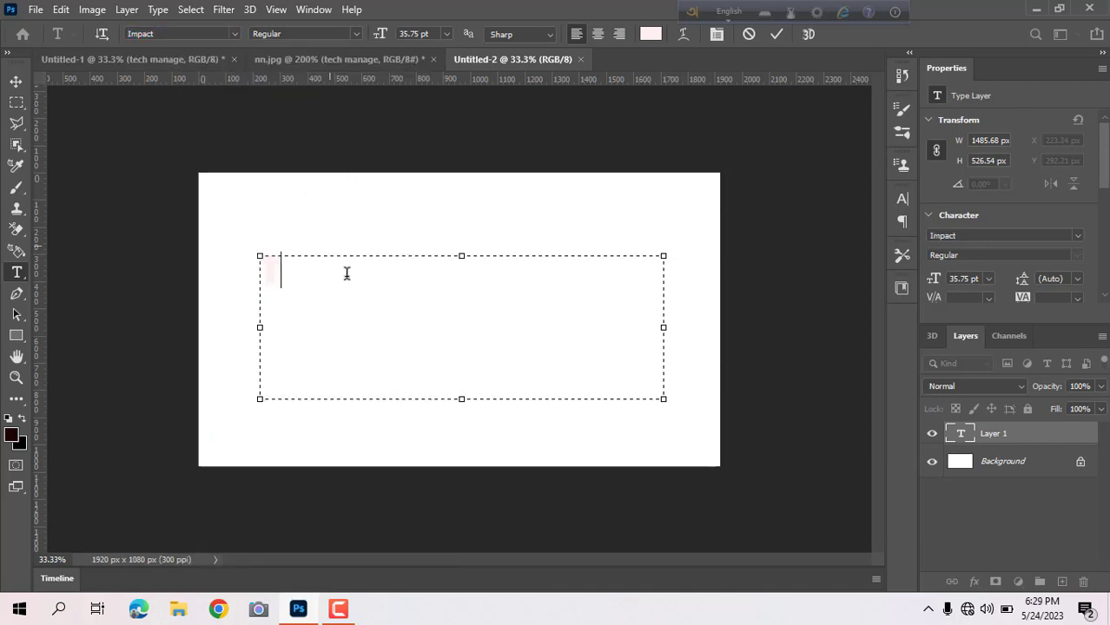
{"action": "key", "text": "Down"}
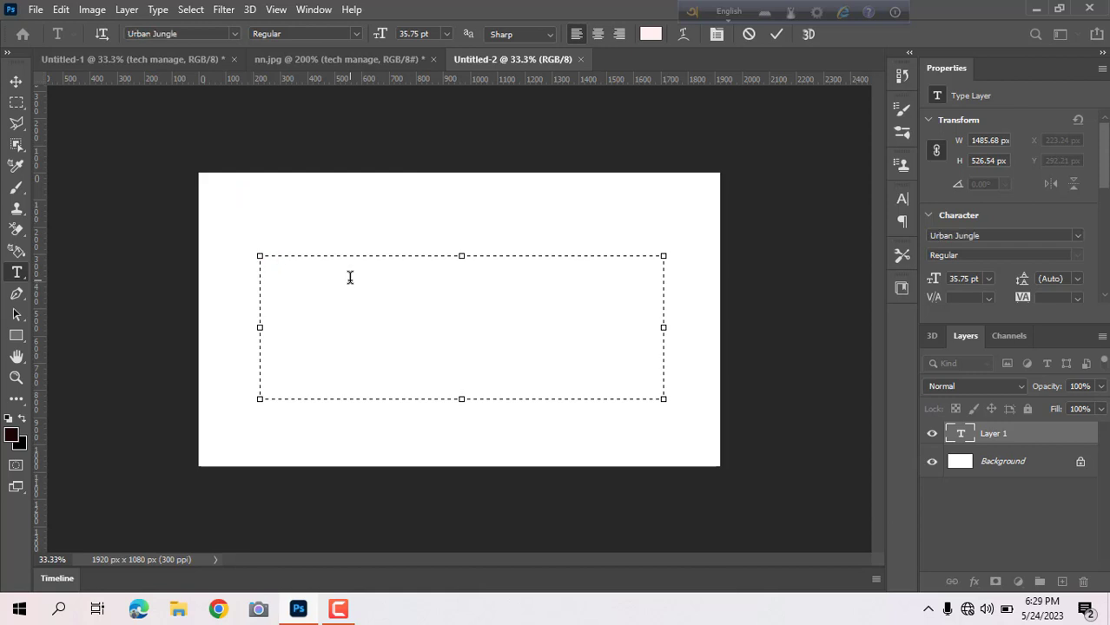
Enter a letter T in the text box and set its font to Impact
{"action": "type", "text": "T"}
{"action": "key", "text": "ctrl+a"}
{"action": "left_click", "coordinate": [234, 33]}
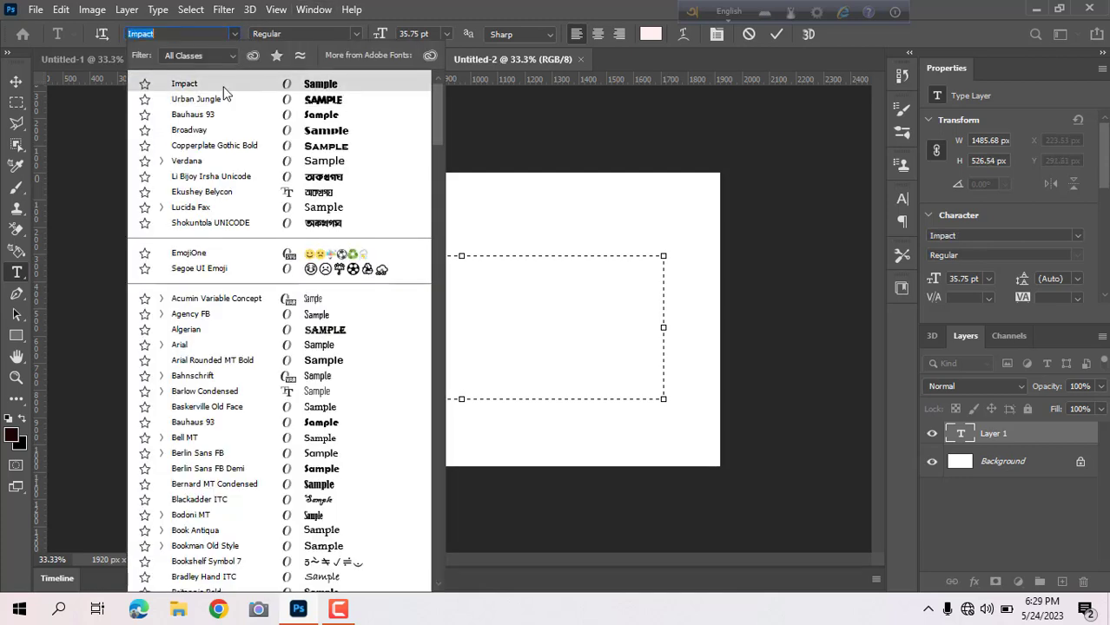
{"action": "left_click", "coordinate": [223, 86]}
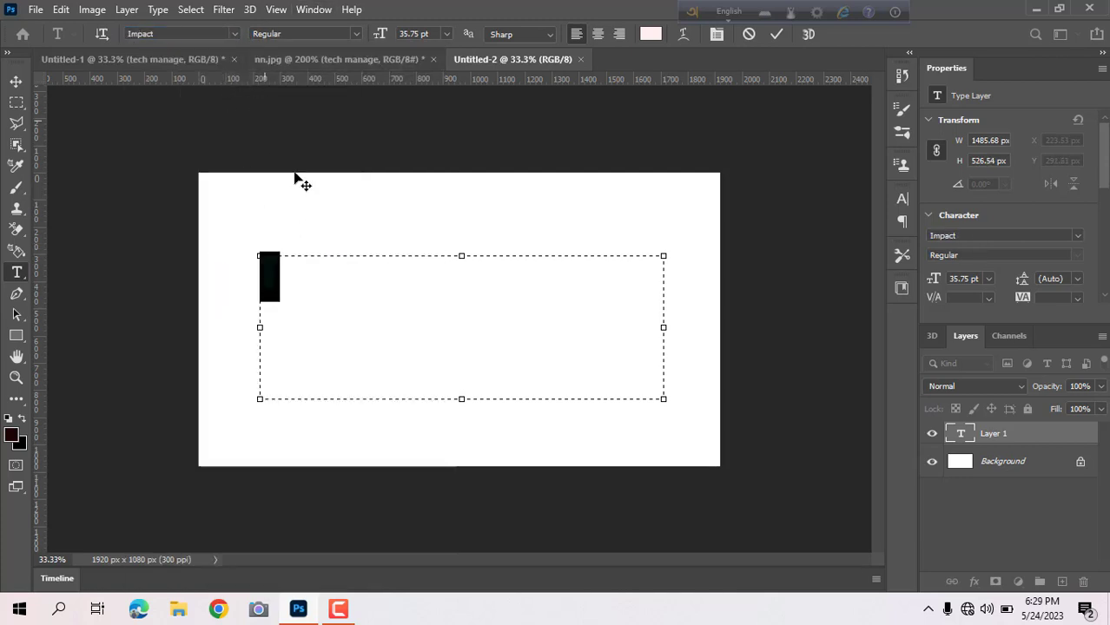
Complete the text as TECH MANAGE in capitals and shrink its text box to about 1021 x 235 px
{"action": "left_click", "coordinate": [320, 278]}
{"action": "key", "text": "Caps_Lock"}
{"action": "type", "text": "TE"}
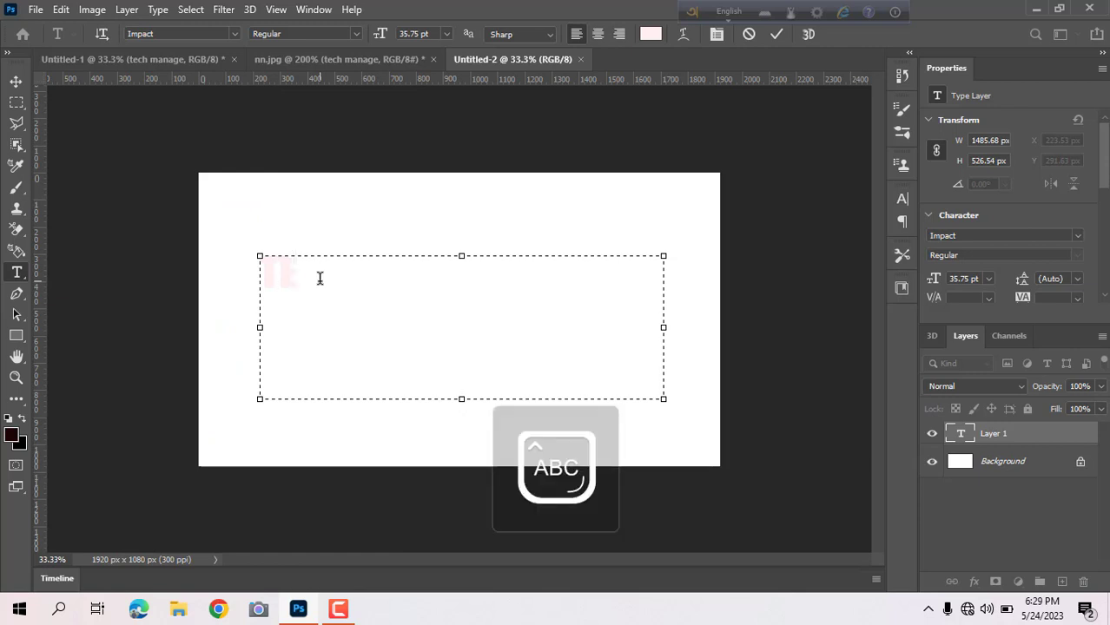
{"action": "type", "text": "CH MANAGE"}
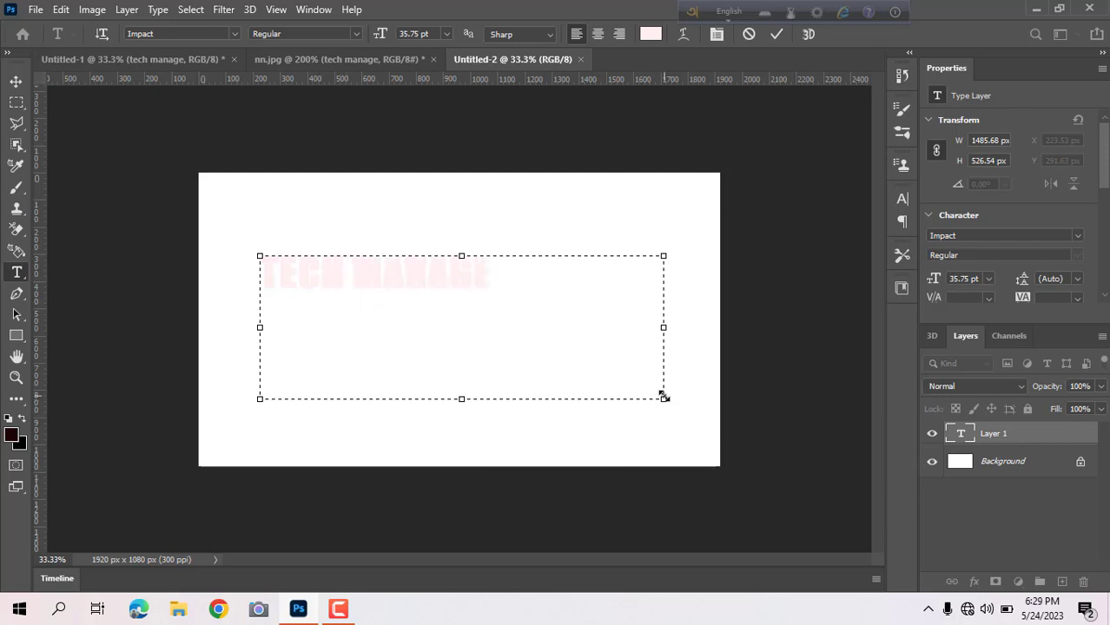
{"action": "left_click_drag", "start_coordinate": [663, 398], "coordinate": [538, 319]}
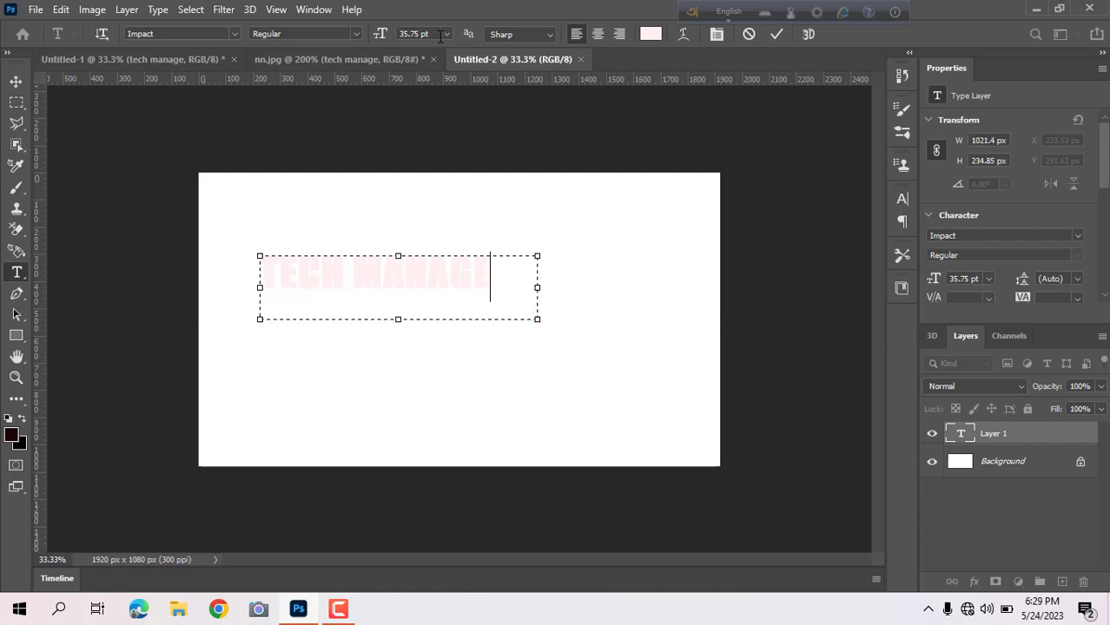
Set the font size of the whole TECH MANAGE text to 43 pt
{"action": "left_click", "coordinate": [456, 295]}
{"action": "key", "text": "ctrl+a"}
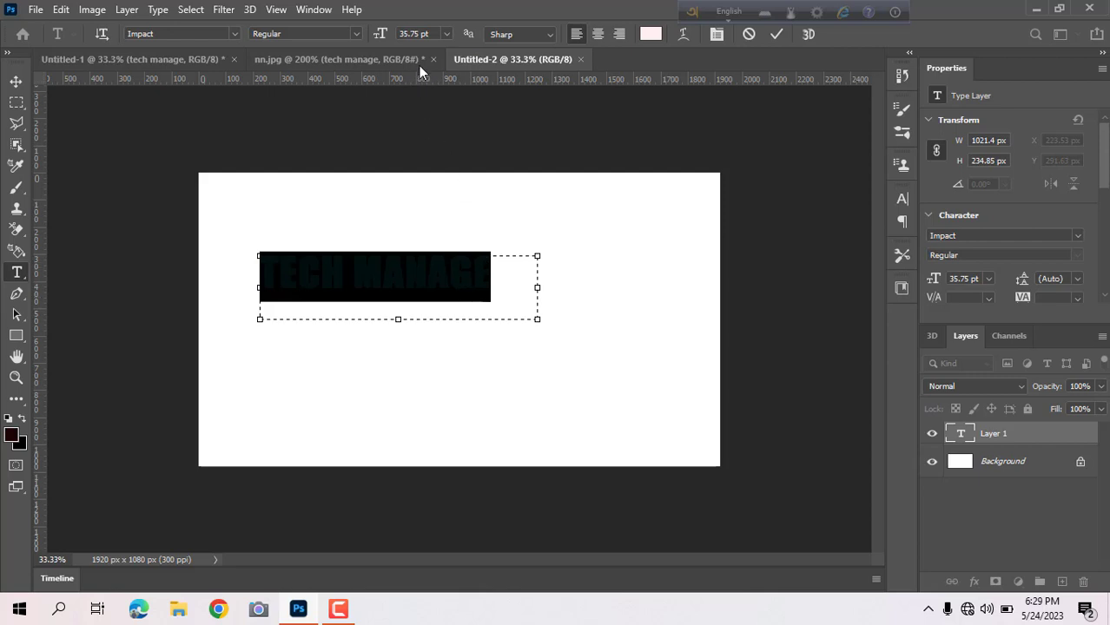
{"action": "left_click", "coordinate": [421, 33]}
{"action": "scroll", "coordinate": [420, 33], "scroll_direction": "up", "scroll_amount": 7}
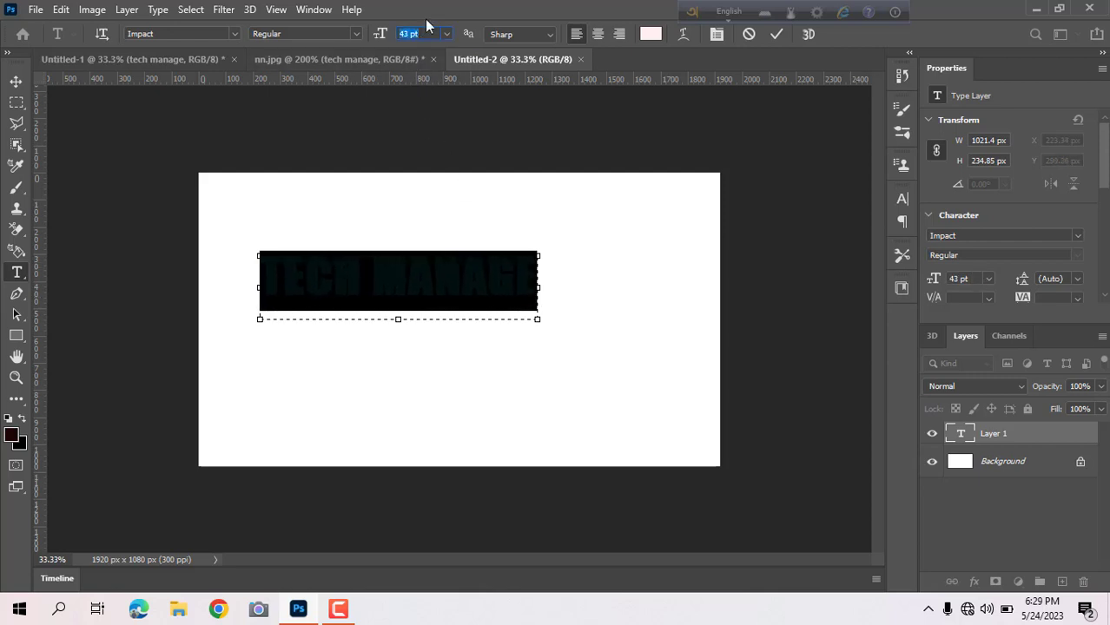
{"action": "key", "text": "Return"}
Colour the TECH MANAGE text red (#c92727) and move it to about X 748 px, Y 524 px on the canvas
{"action": "left_click", "coordinate": [653, 33]}
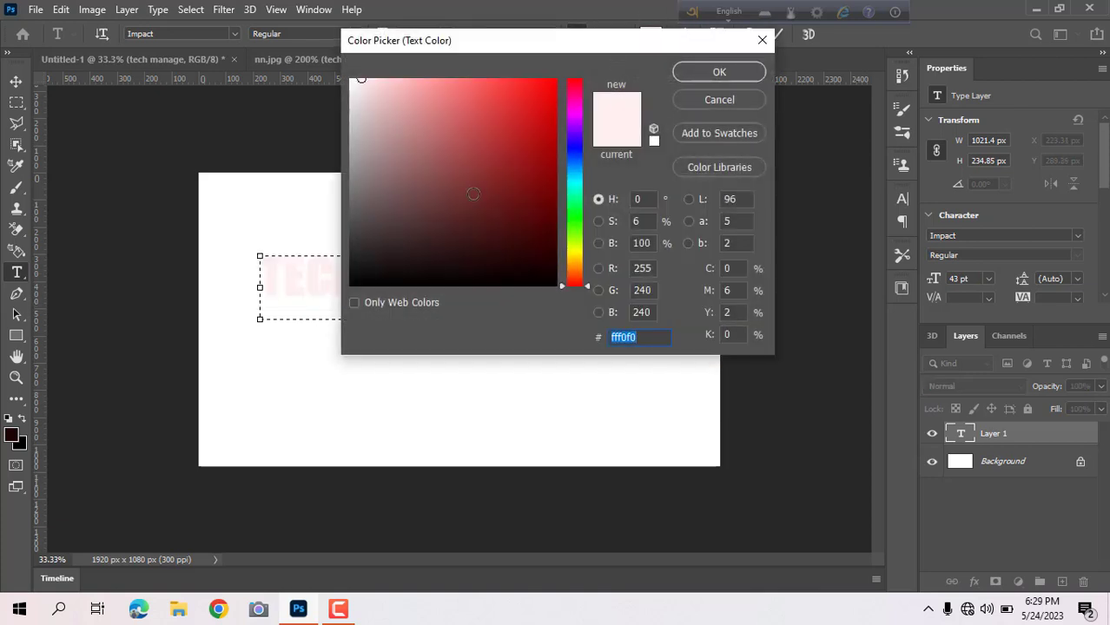
{"action": "left_click_drag", "start_coordinate": [508, 247], "coordinate": [505, 132]}
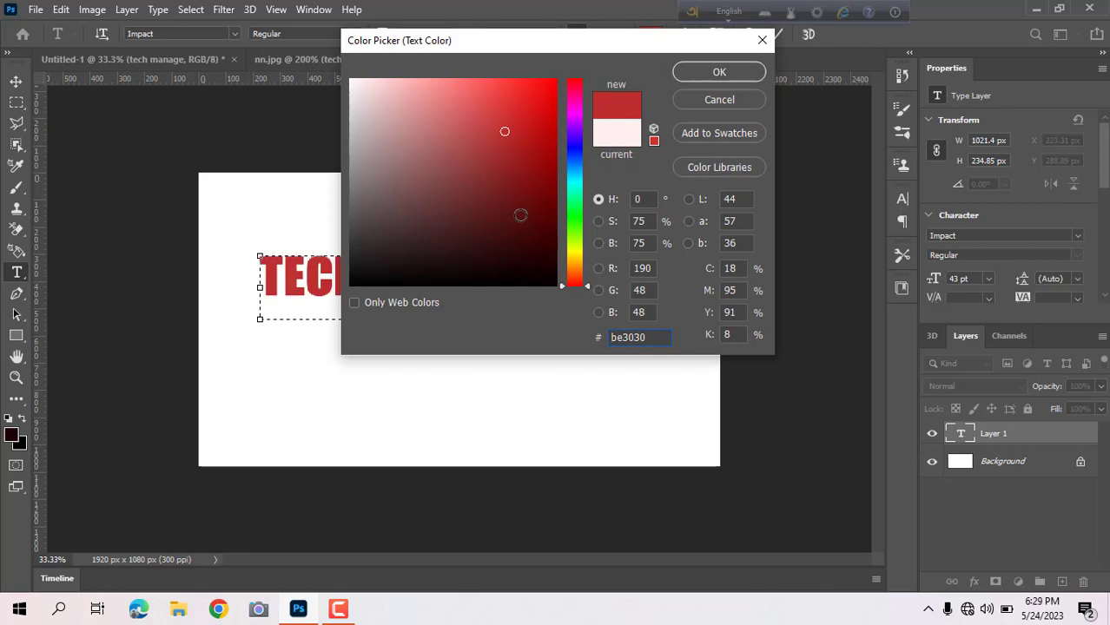
{"action": "mouse_move", "coordinate": [520, 215]}
{"action": "left_mouse_down"}
{"action": "mouse_move", "coordinate": [530, 241]}
{"action": "mouse_move", "coordinate": [538, 109]}
{"action": "mouse_move", "coordinate": [520, 109]}
{"action": "mouse_move", "coordinate": [517, 122]}
{"action": "left_mouse_up"}
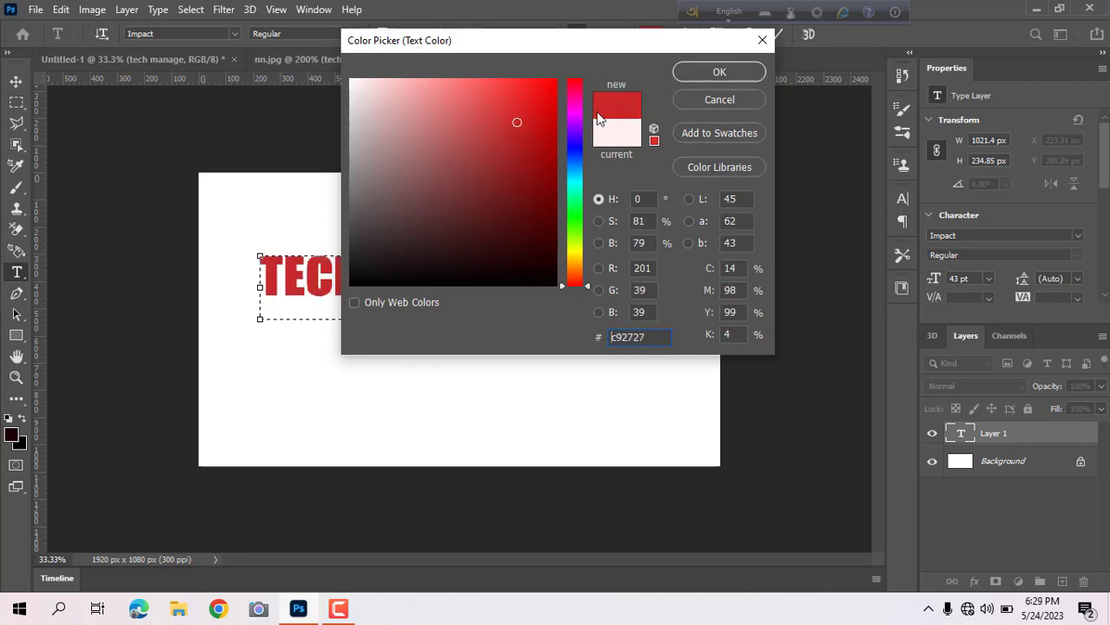
{"action": "left_click", "coordinate": [705, 71]}
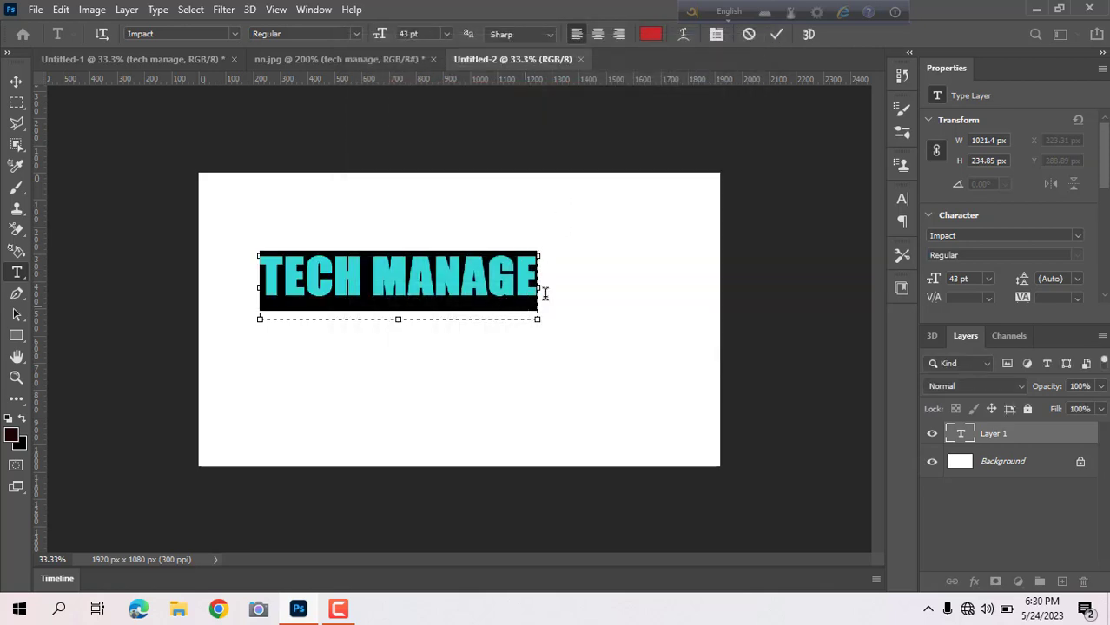
{"action": "left_click", "coordinate": [777, 34]}
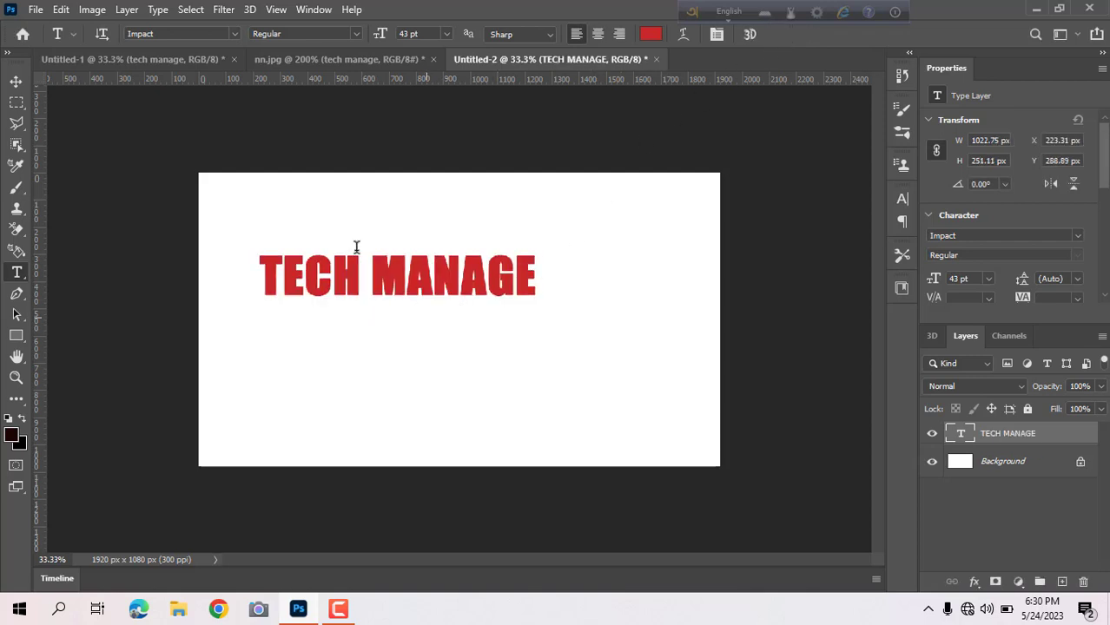
{"action": "left_click", "coordinate": [15, 81]}
{"action": "left_click_drag", "start_coordinate": [344, 290], "coordinate": [455, 354]}
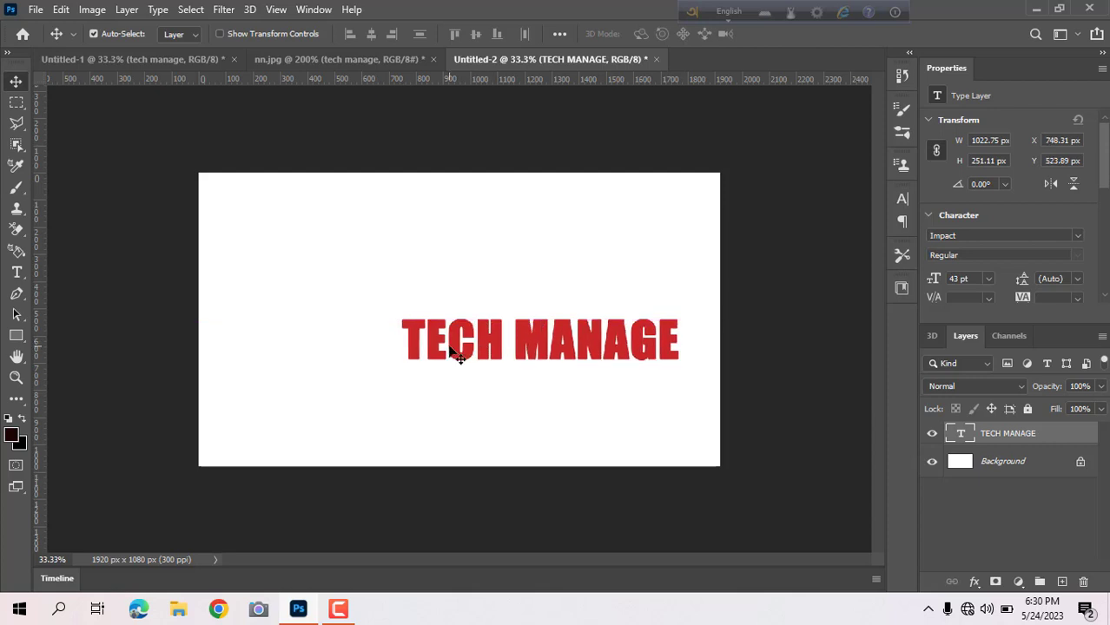
{"action": "left_click", "coordinate": [1037, 9]}
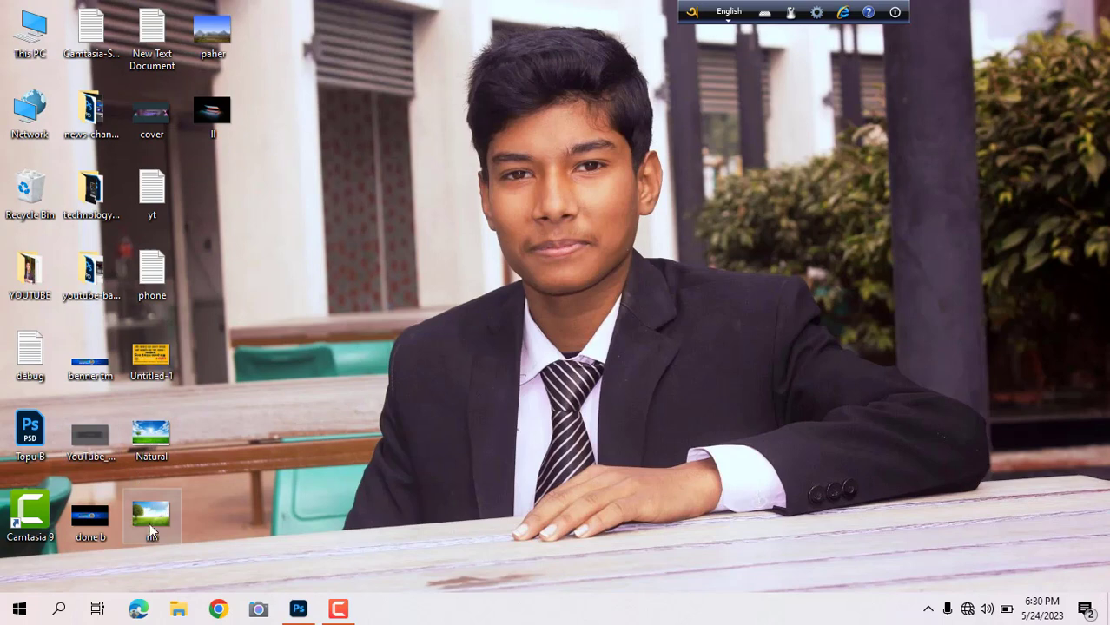
{"action": "left_click_drag", "start_coordinate": [152, 530], "coordinate": [211, 546]}
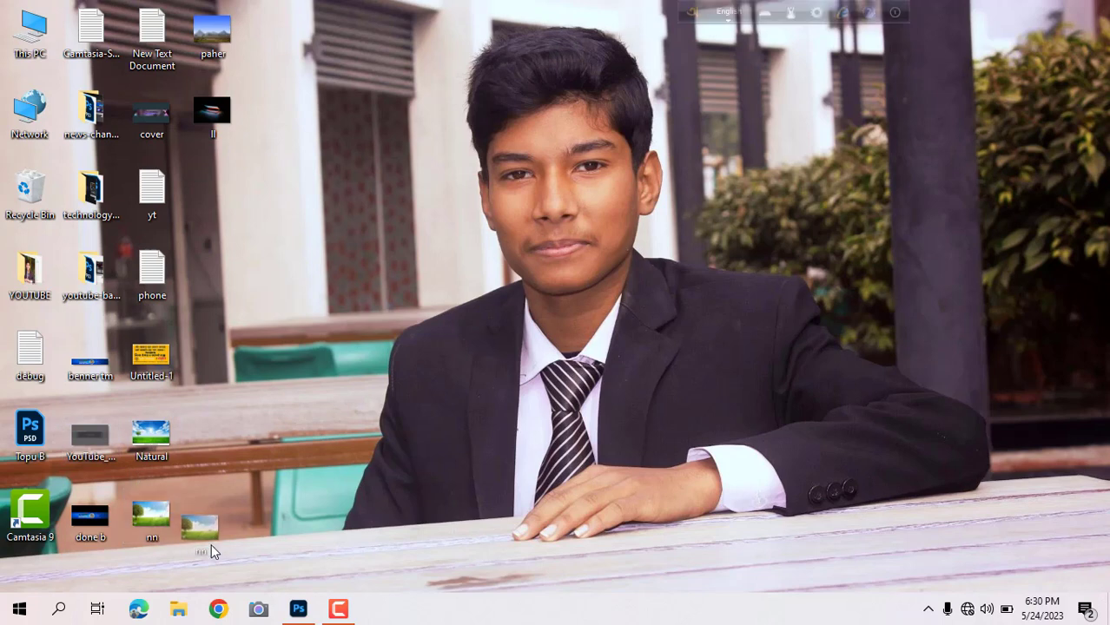
{"action": "left_click_drag", "start_coordinate": [284, 596], "coordinate": [481, 88]}
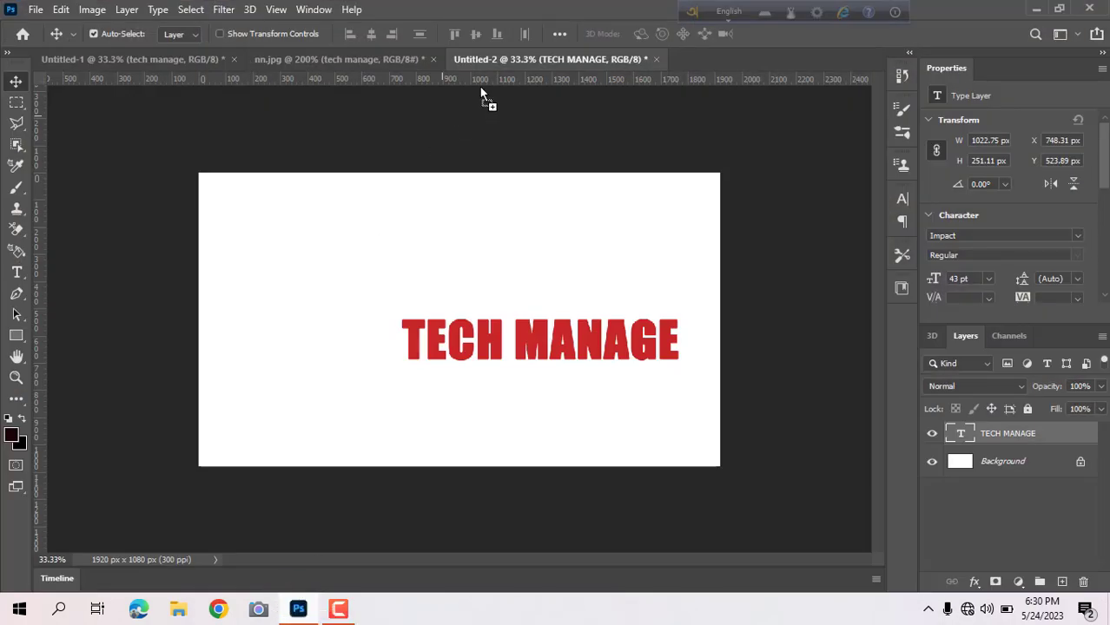
{"action": "left_click_drag", "start_coordinate": [677, 58], "coordinate": [676, 58]}
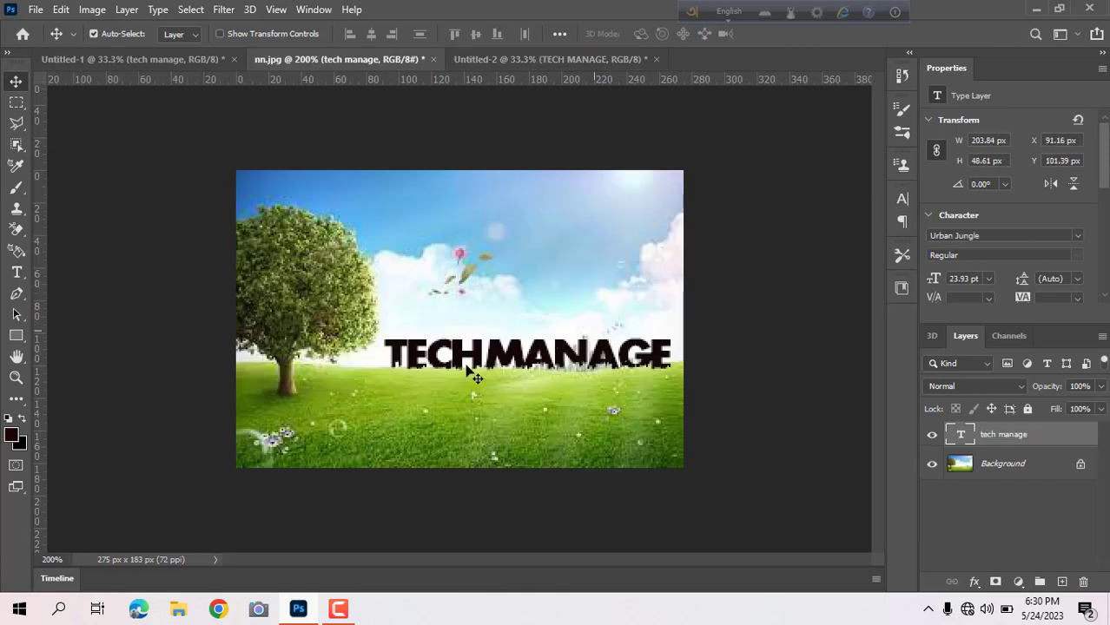
Open the paher mountain photo from the desktop as its own document and unlock its background layer
{"action": "left_click", "coordinate": [1036, 9]}
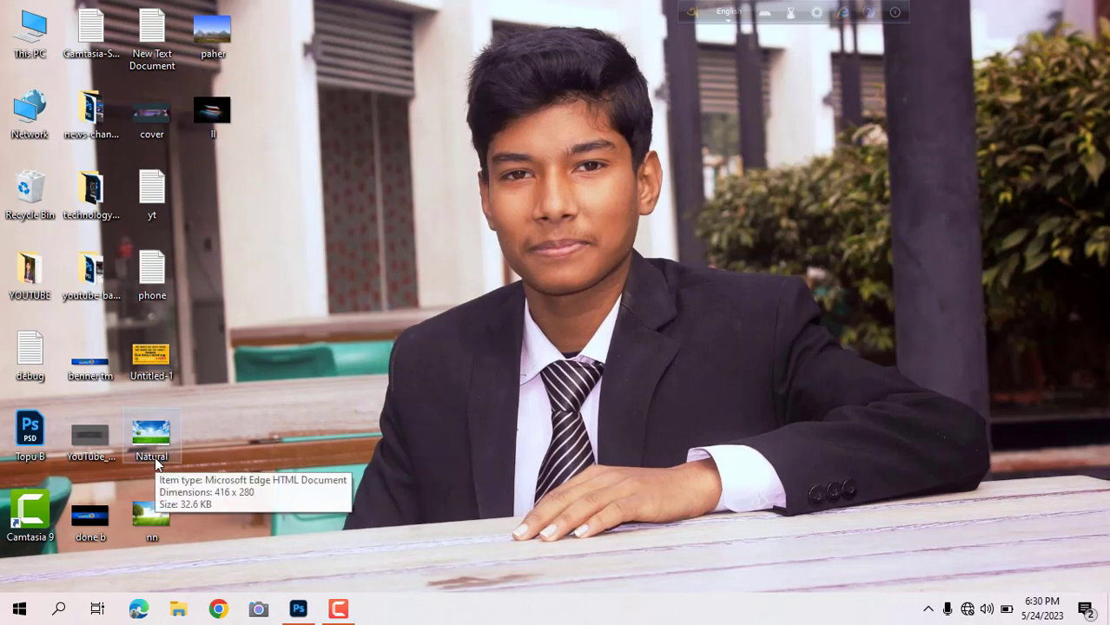
{"action": "left_click_drag", "start_coordinate": [209, 33], "coordinate": [688, 60]}
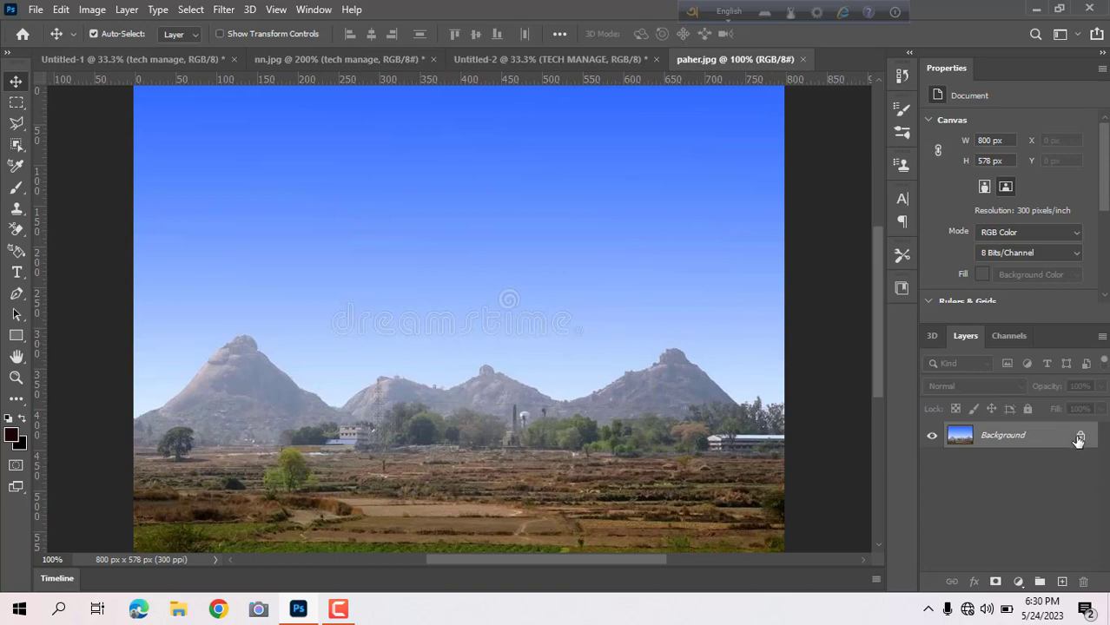
{"action": "left_click", "coordinate": [1081, 436]}
{"action": "double_click", "coordinate": [1025, 438]}
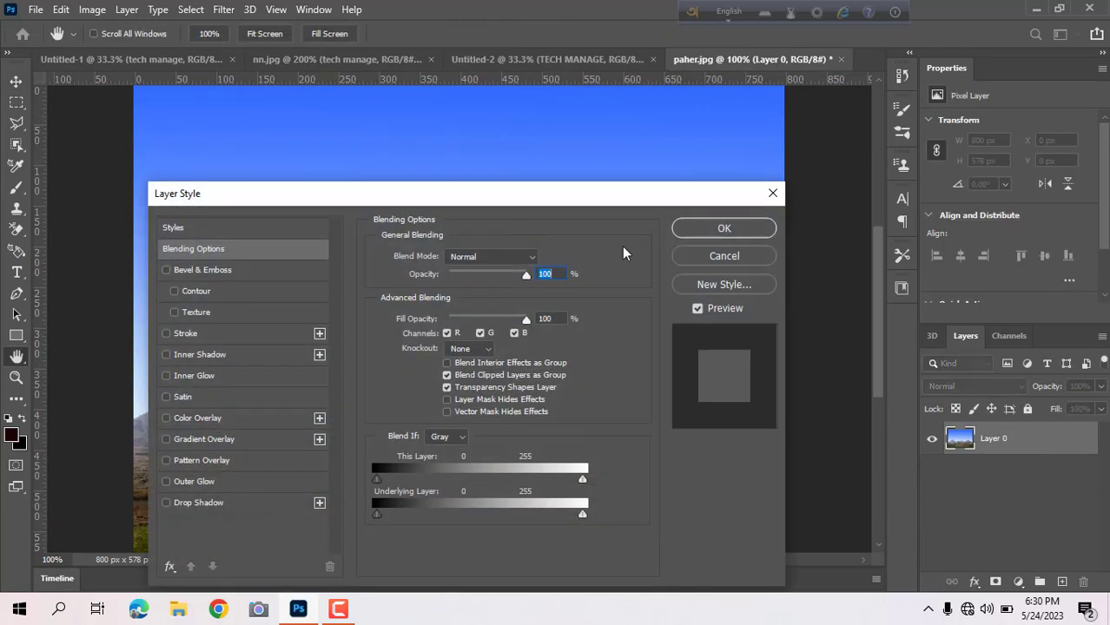
{"action": "left_click", "coordinate": [695, 230]}
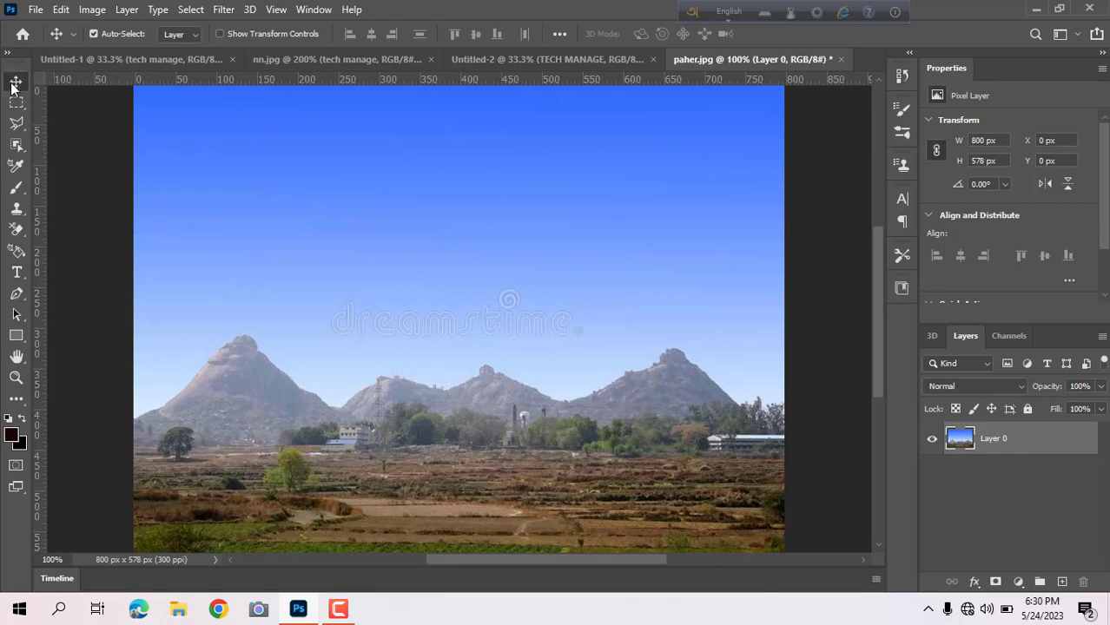
Bring the mountain photo into the Untitled-2 document and place its layer beneath the TECH MANAGE text layer
{"action": "left_click_drag", "start_coordinate": [364, 322], "coordinate": [461, 337]}
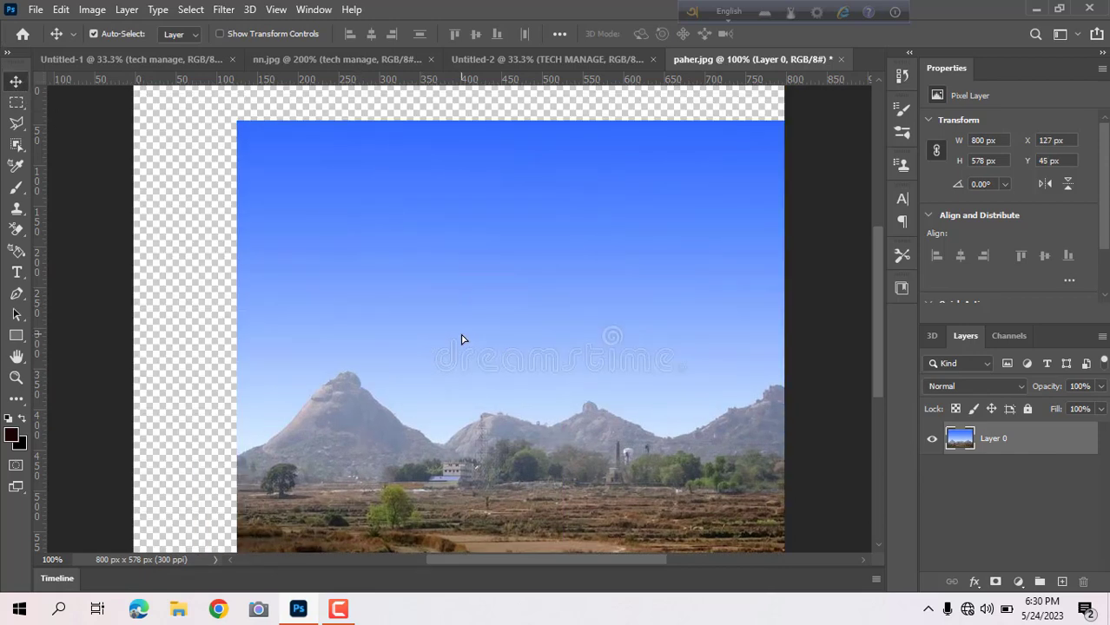
{"action": "left_click_drag", "start_coordinate": [501, 279], "coordinate": [338, 246]}
{"action": "left_click_drag", "start_coordinate": [370, 273], "coordinate": [471, 314]}
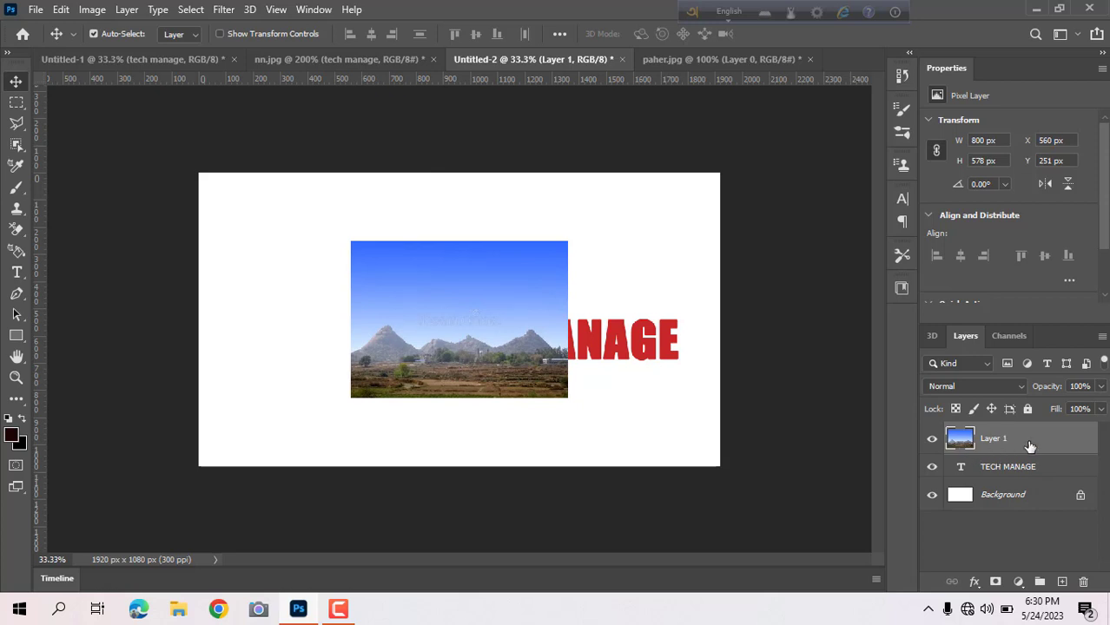
{"action": "left_click_drag", "start_coordinate": [1027, 447], "coordinate": [1022, 472]}
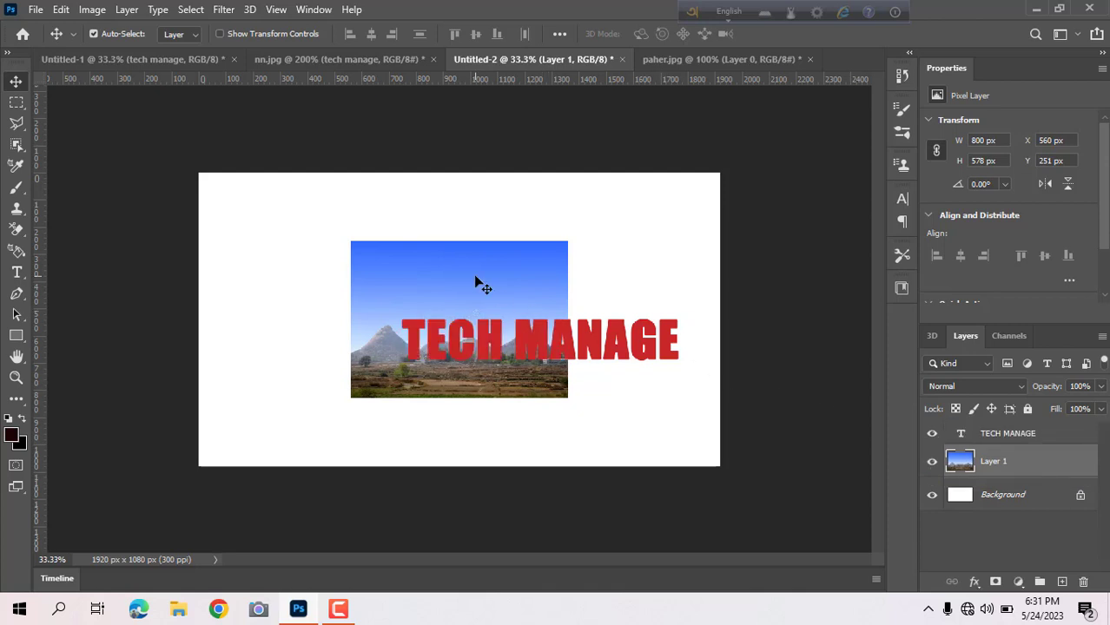
Stretch the mountain photo with Free Transform so it fills the whole 1920 x 1080 px canvas
{"action": "key", "text": "ctrl+t"}
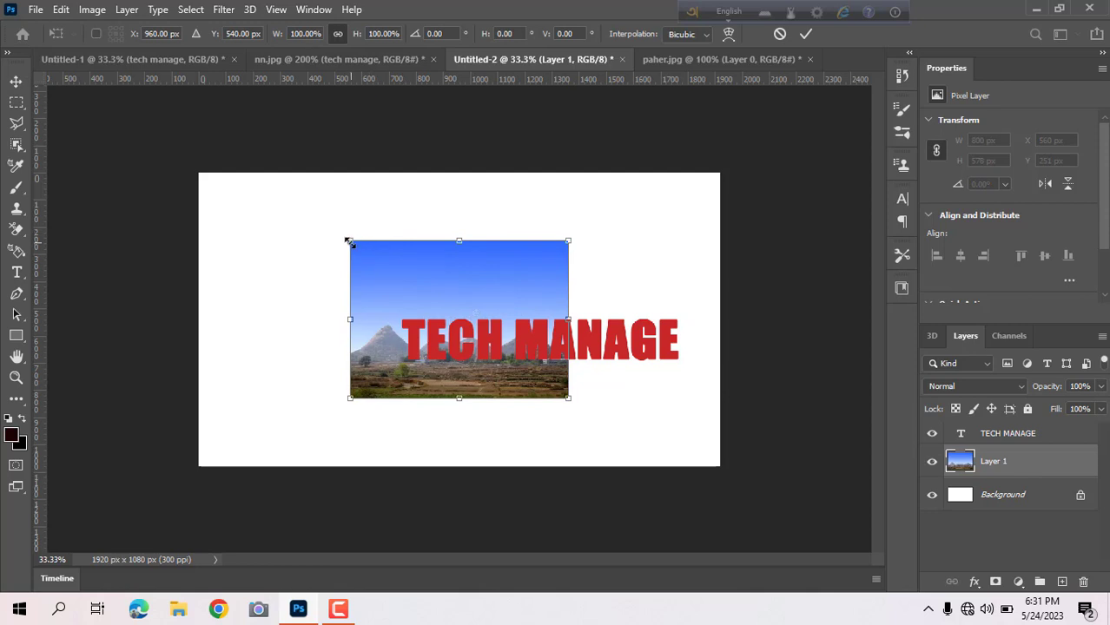
{"action": "left_click_drag", "start_coordinate": [348, 242], "coordinate": [199, 175]}
{"action": "left_click_drag", "start_coordinate": [569, 398], "coordinate": [719, 466]}
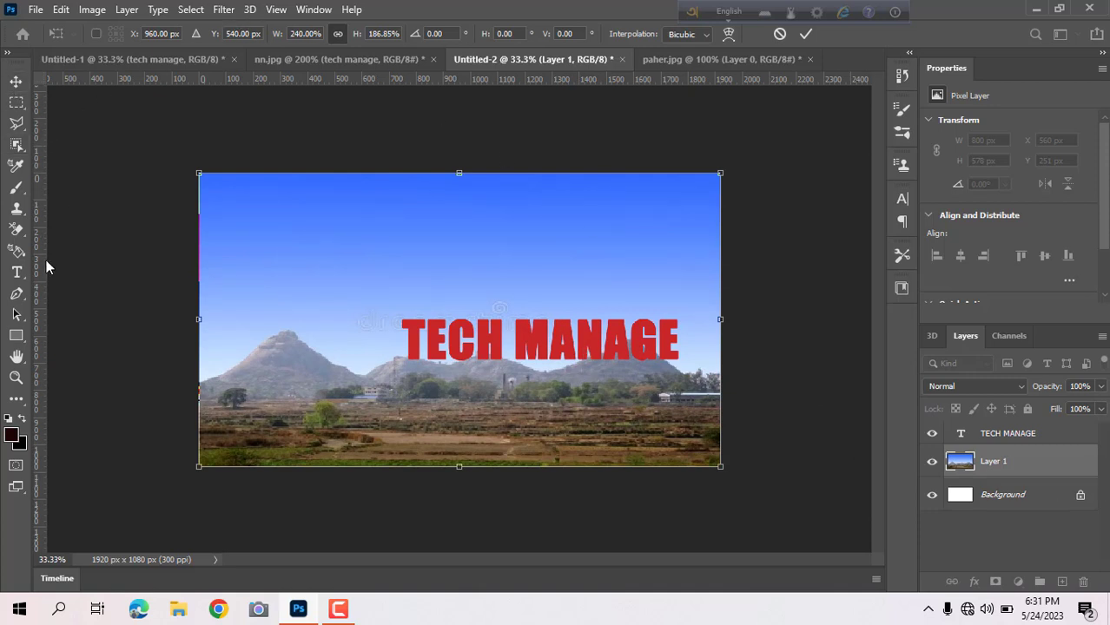
Move the TECH MANAGE text down over the mountains and enlarge its text box to about 1920 x 420 px
{"action": "left_click", "coordinate": [17, 272]}
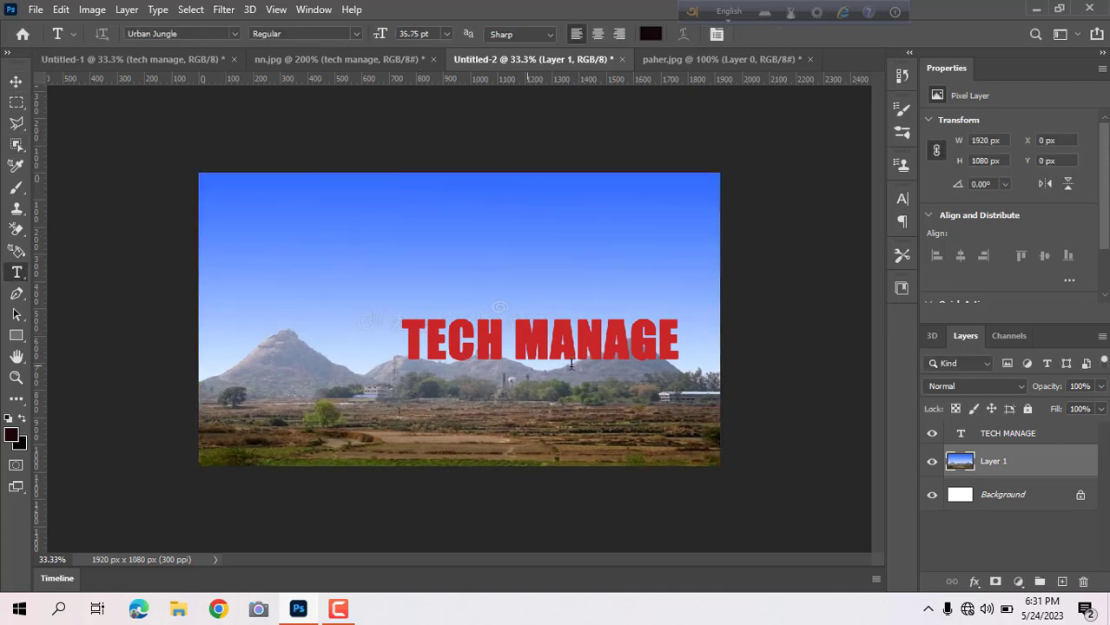
{"action": "left_click", "coordinate": [585, 345]}
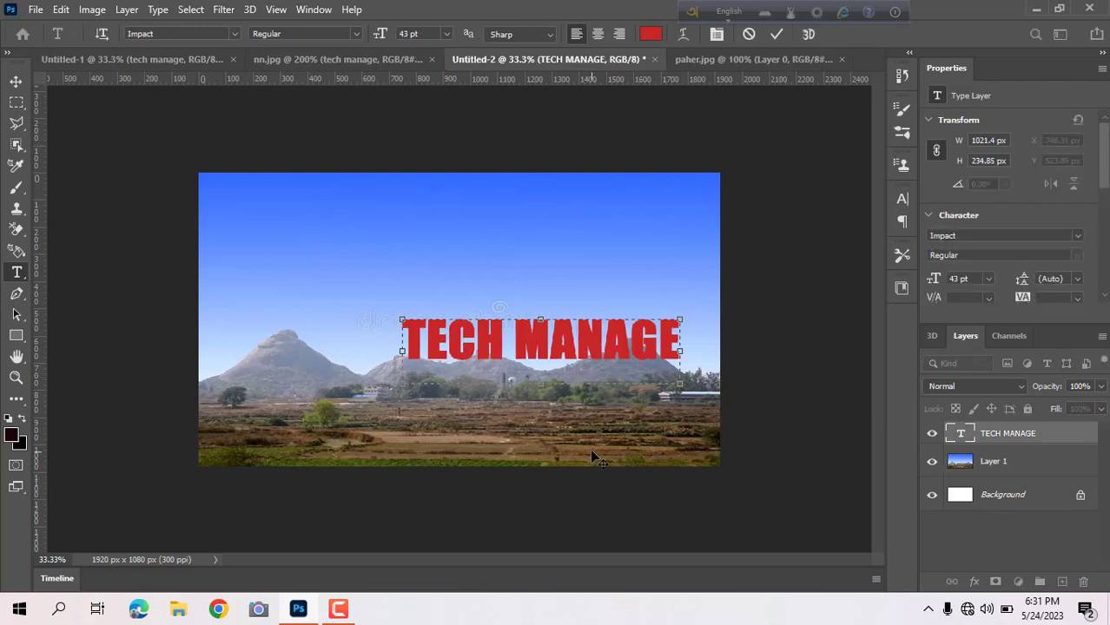
{"action": "left_click_drag", "start_coordinate": [589, 421], "coordinate": [491, 463]}
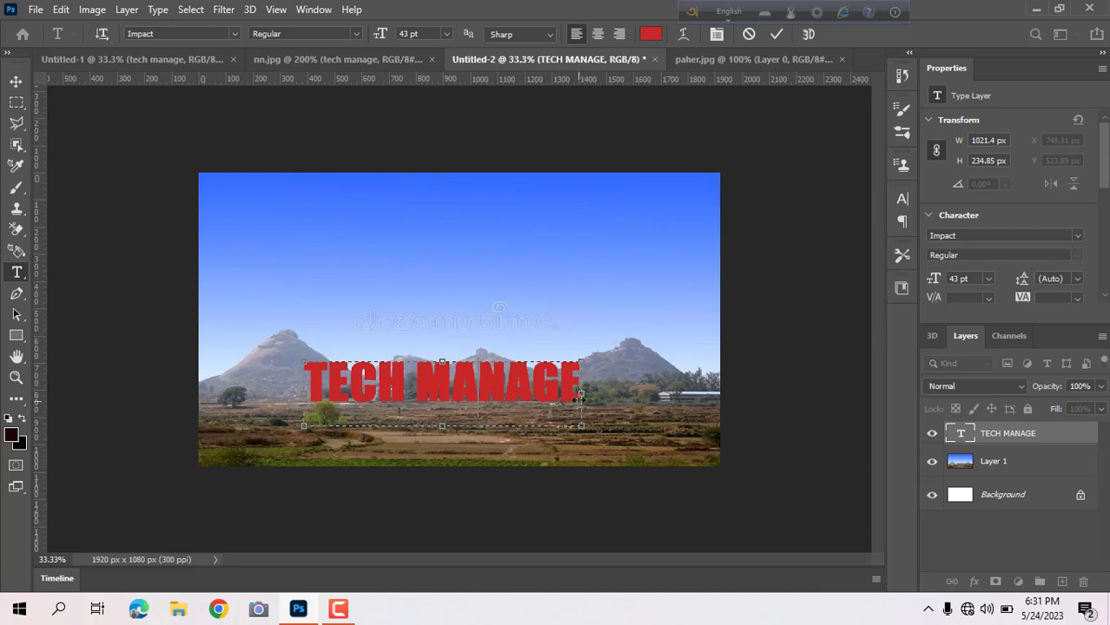
{"action": "left_click_drag", "start_coordinate": [624, 399], "coordinate": [720, 393]}
{"action": "left_click_drag", "start_coordinate": [304, 361], "coordinate": [199, 311]}
Change the font of the whole TECH MANAGE text to Urban Jungle
{"action": "triple_click", "coordinate": [335, 336]}
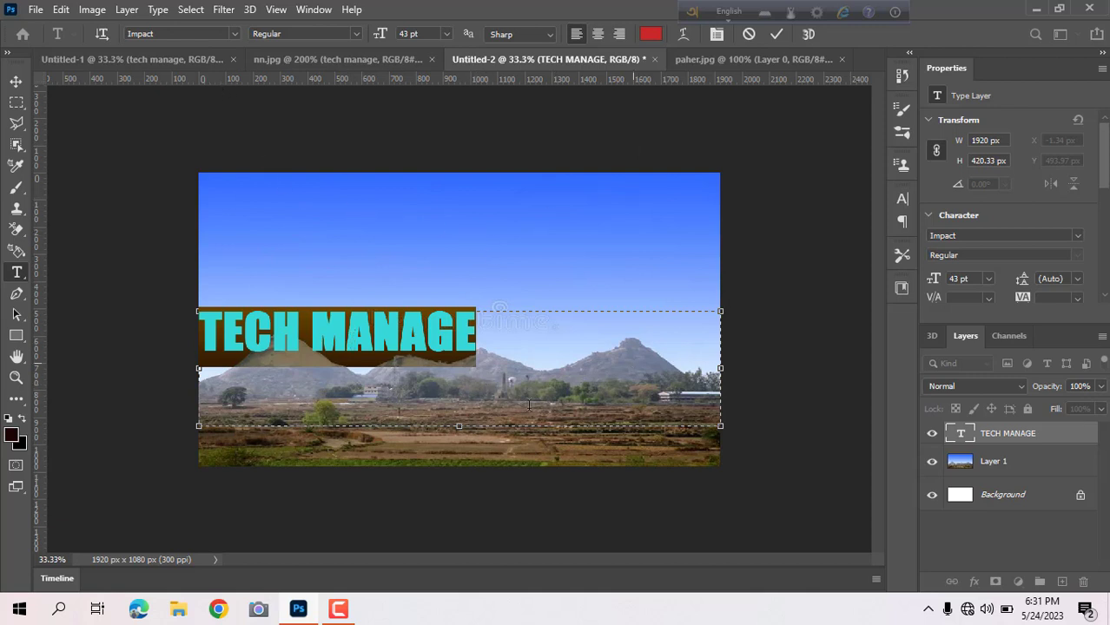
{"action": "left_click", "coordinate": [233, 34]}
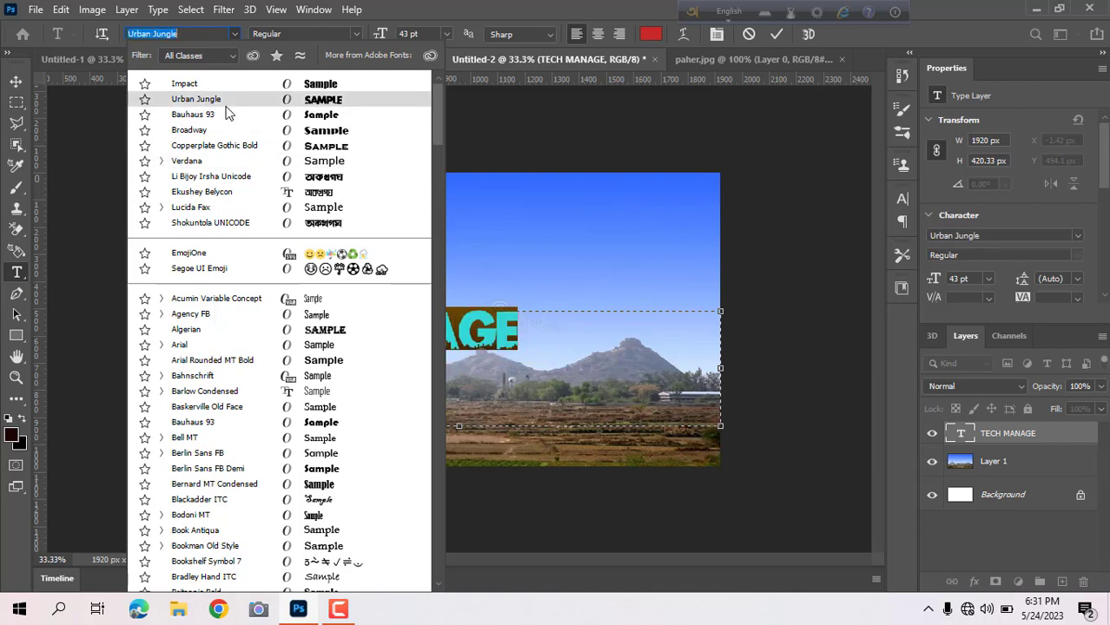
{"action": "left_click", "coordinate": [225, 105]}
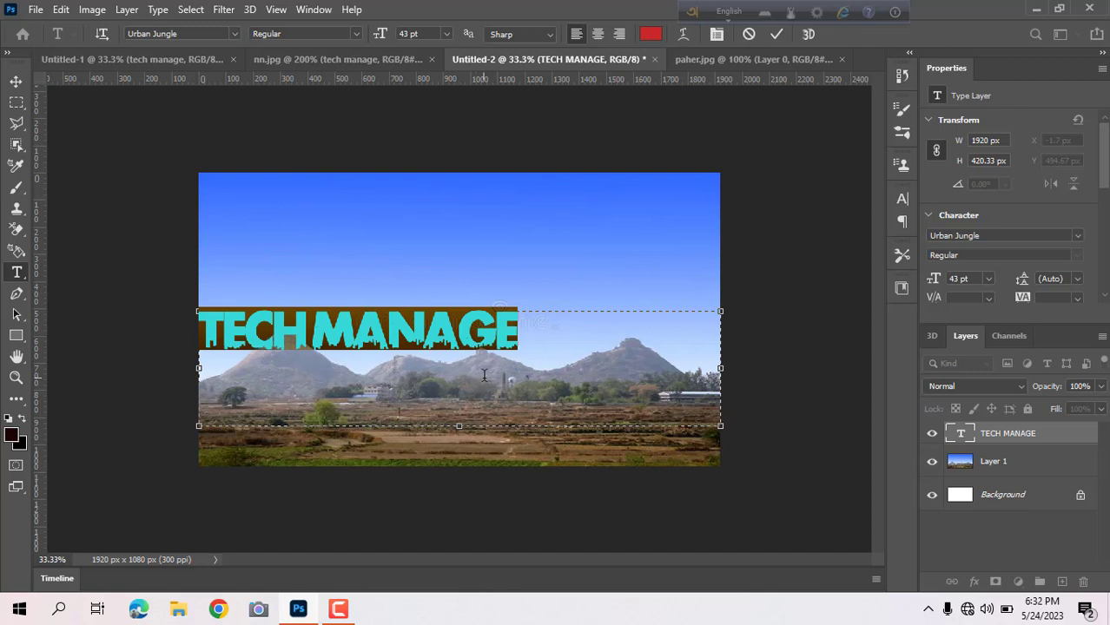
Set the whole TECH MANAGE text to 54 pt and move it to about X 229 px, Y 678 px
{"action": "left_click", "coordinate": [408, 33]}
{"action": "key", "text": "Up"}
{"action": "key", "text": "Up"}
{"action": "key", "text": "Up"}
{"action": "key", "text": "Up"}
{"action": "key", "text": "Up"}
{"action": "key", "text": "Up"}
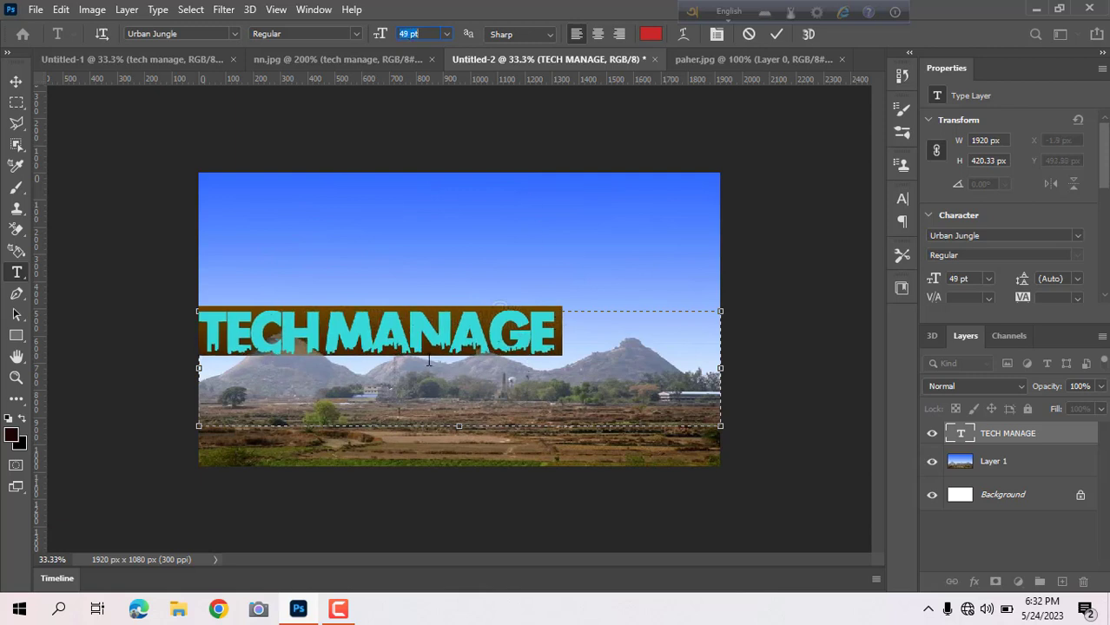
{"action": "key", "text": "Up"}
{"action": "key", "text": "Up"}
{"action": "key", "text": "Up"}
{"action": "key", "text": "Up"}
{"action": "key", "text": "Up"}
{"action": "key", "text": "Return"}
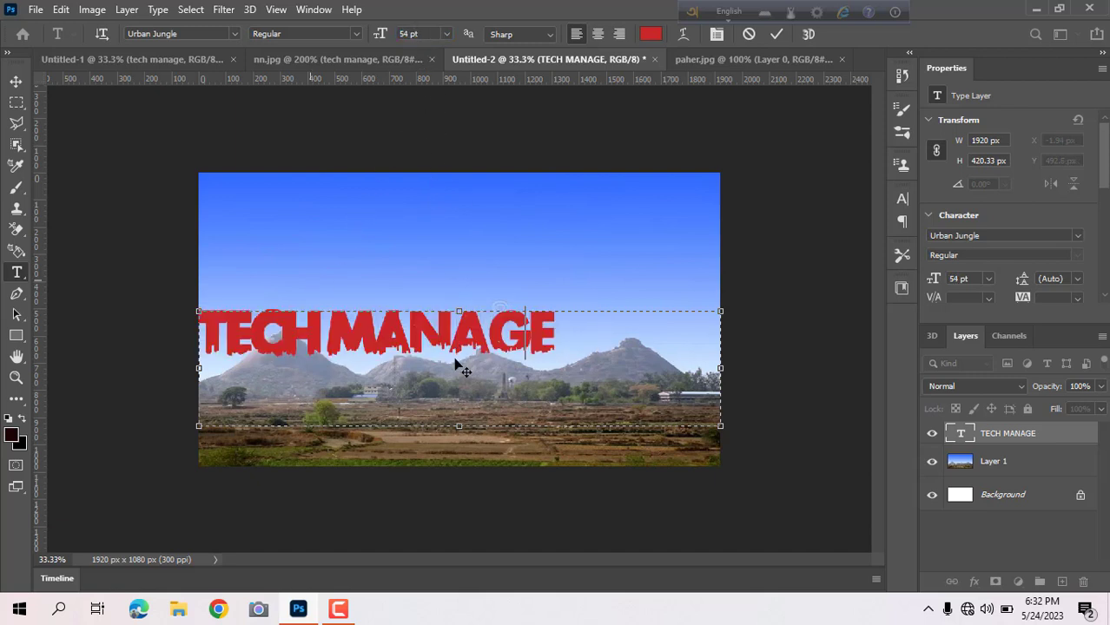
{"action": "key", "text": "ctrl+a"}
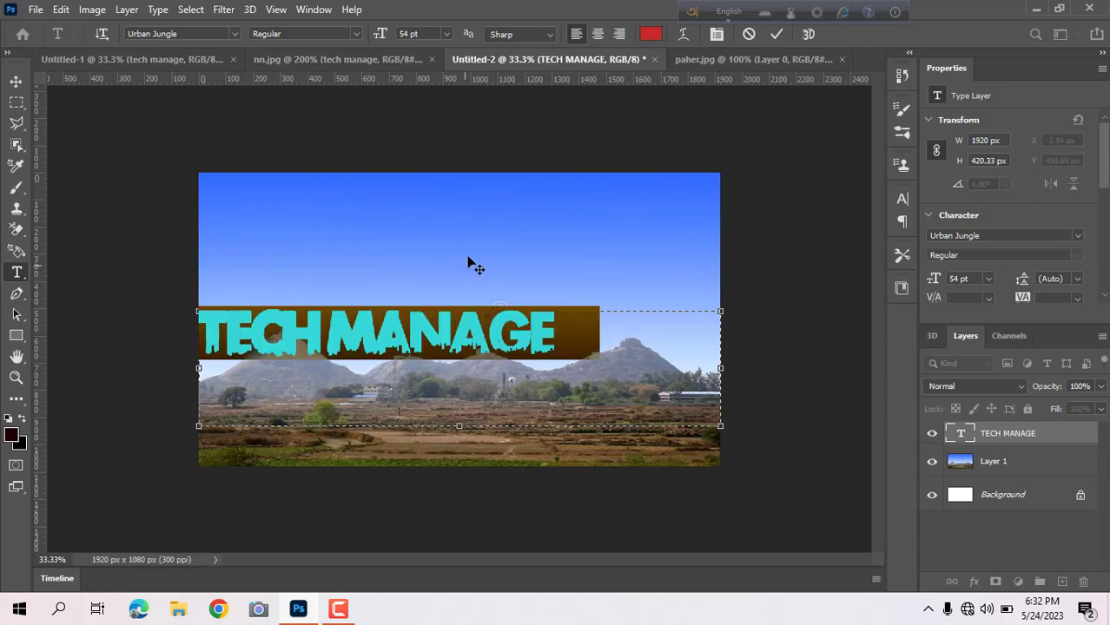
{"action": "left_click", "coordinate": [408, 34]}
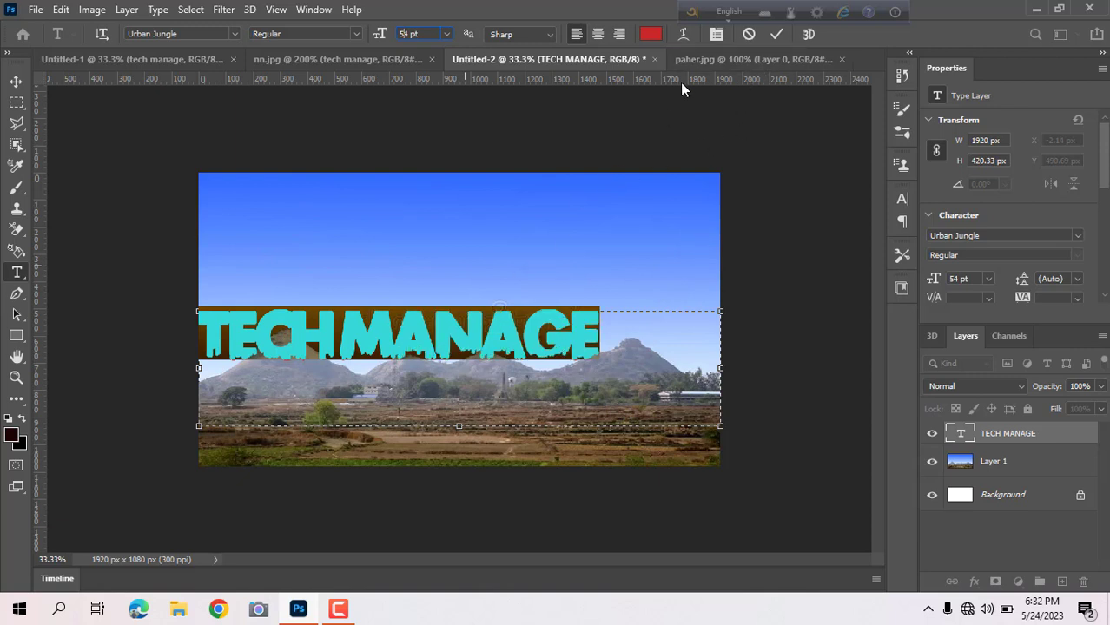
{"action": "left_click", "coordinate": [778, 33]}
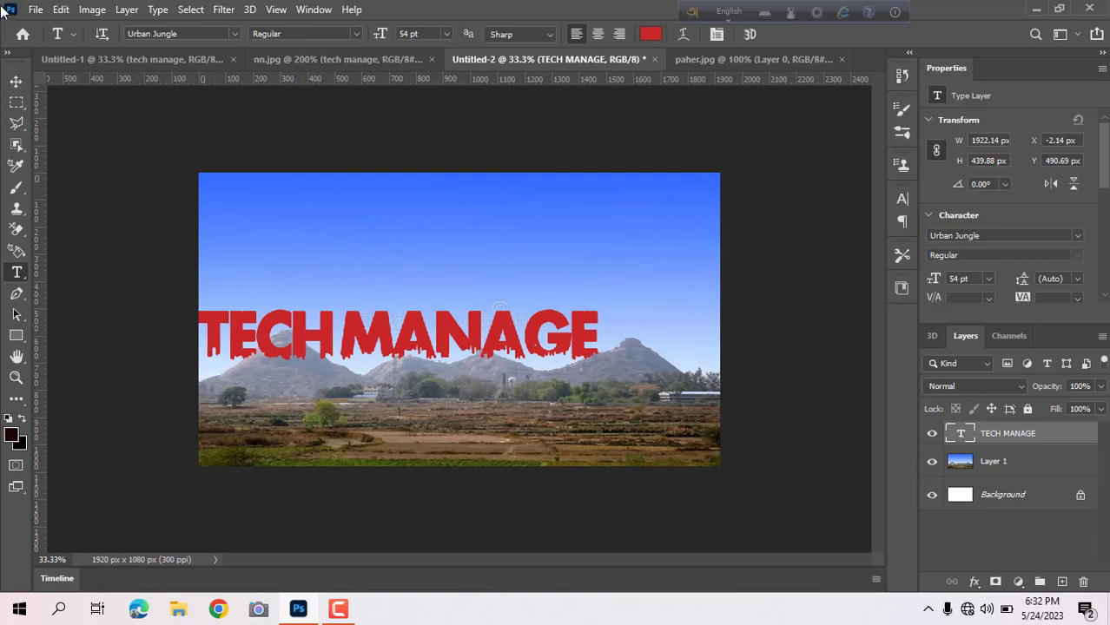
{"action": "left_click", "coordinate": [16, 81]}
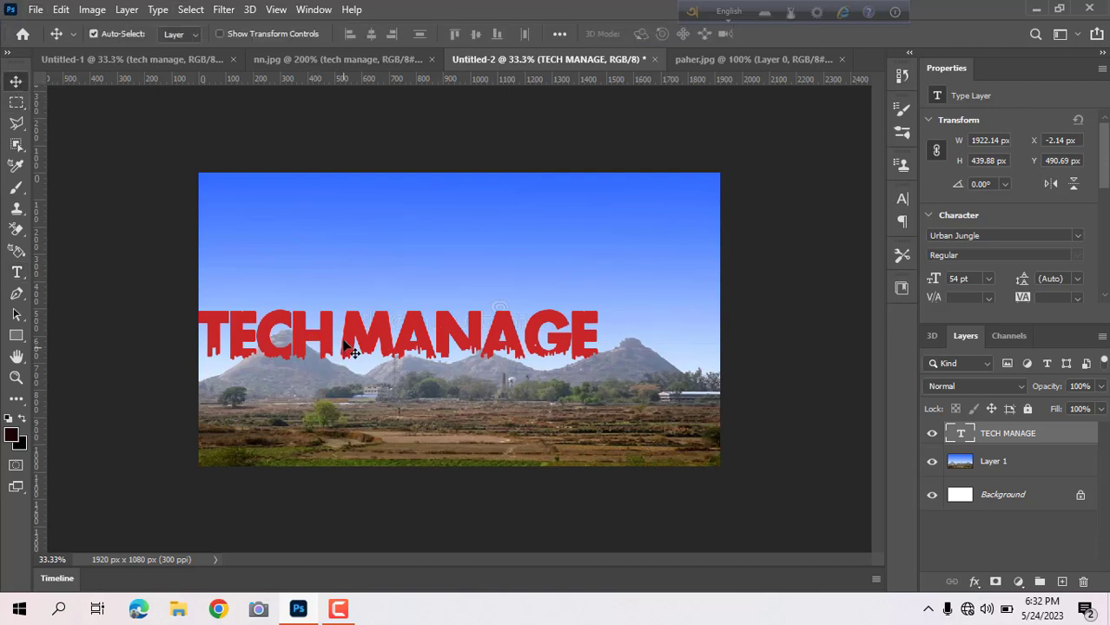
{"action": "left_click_drag", "start_coordinate": [345, 351], "coordinate": [404, 392]}
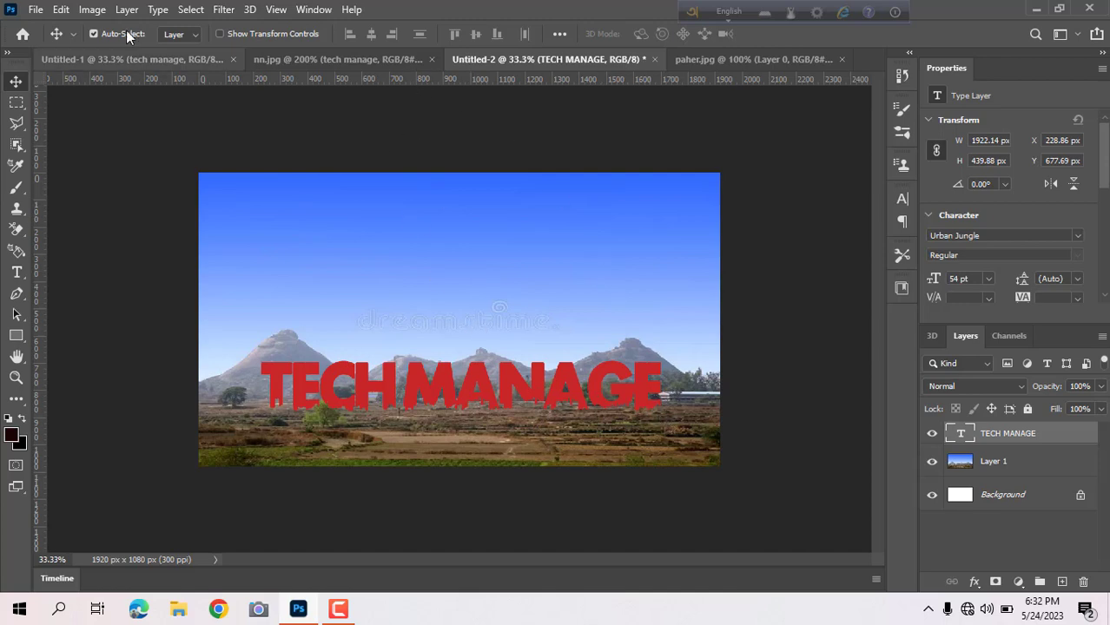
Start saving the design as a new file on the computer and choose JPEG as the file format
{"action": "left_click", "coordinate": [33, 11]}
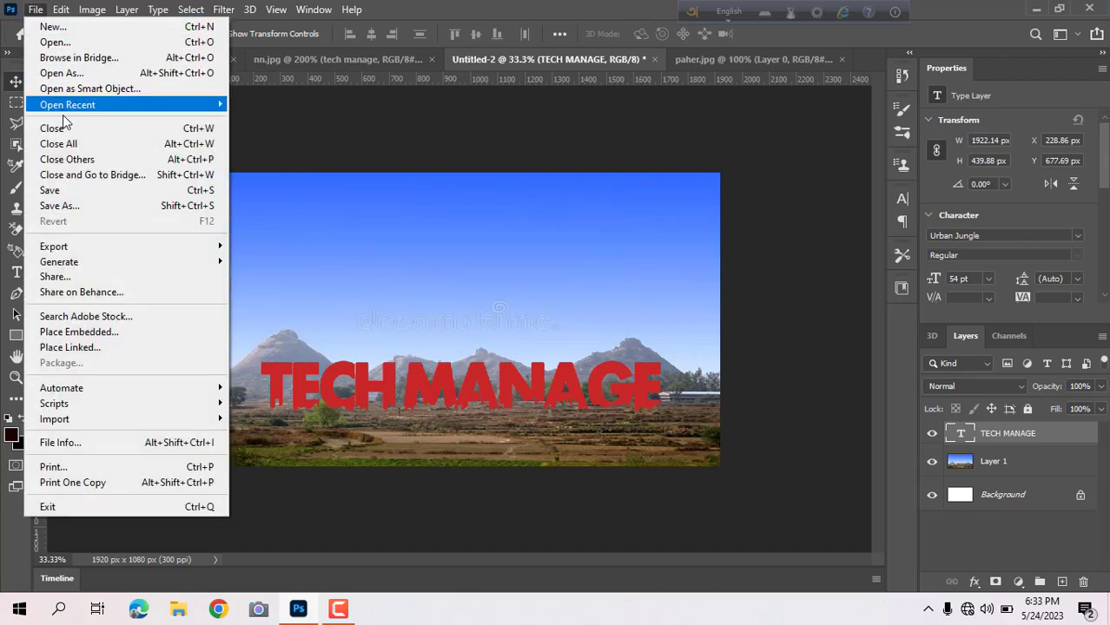
{"action": "left_click", "coordinate": [76, 205]}
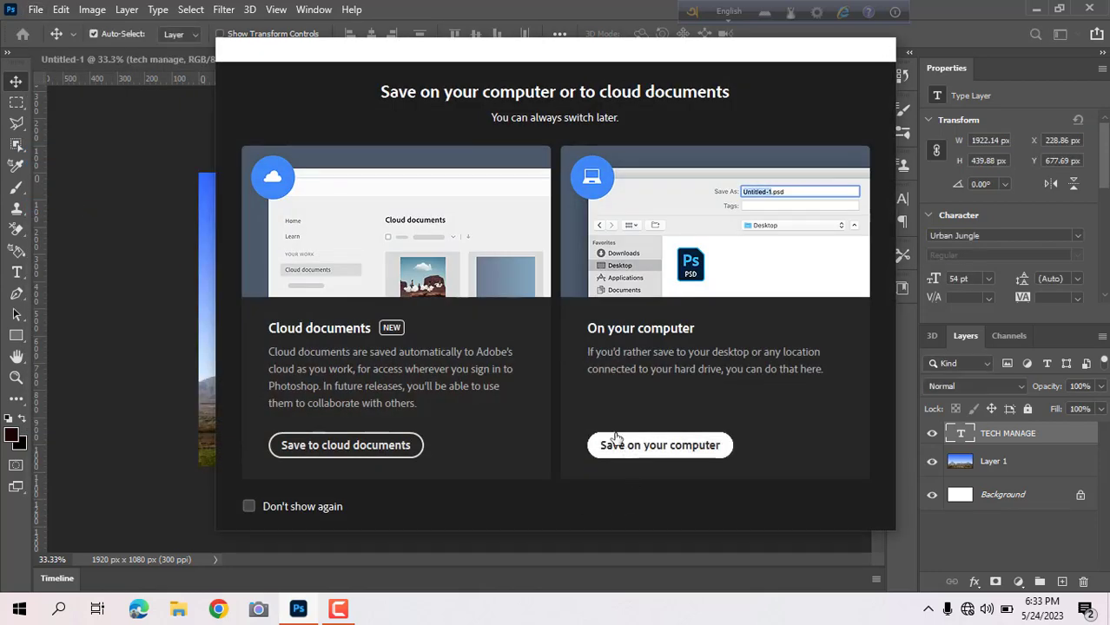
{"action": "left_click", "coordinate": [629, 445]}
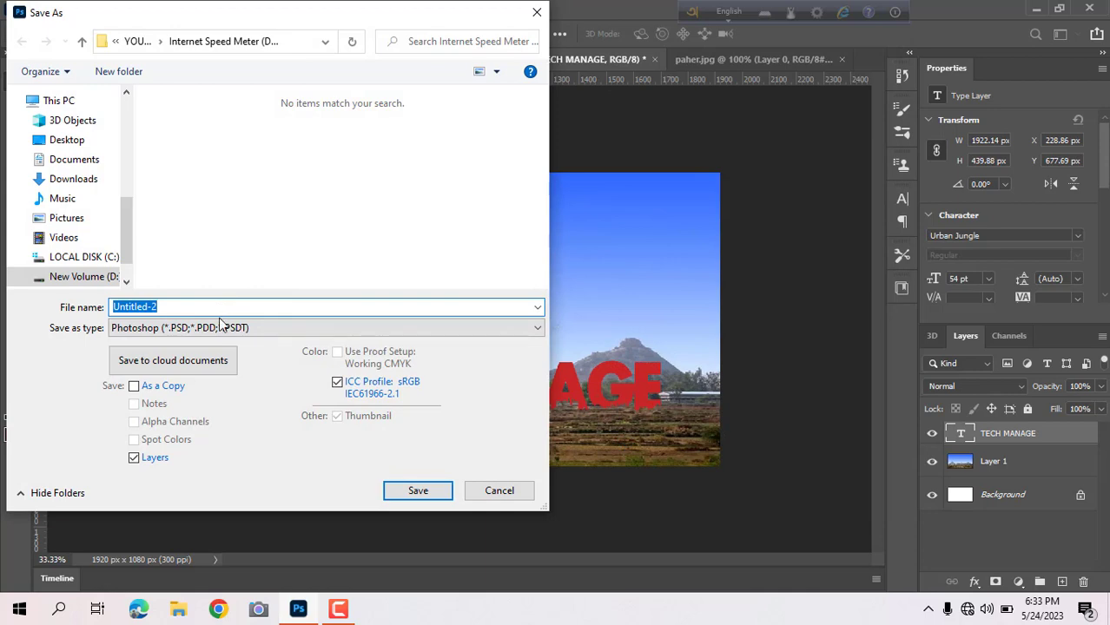
{"action": "left_click", "coordinate": [219, 328]}
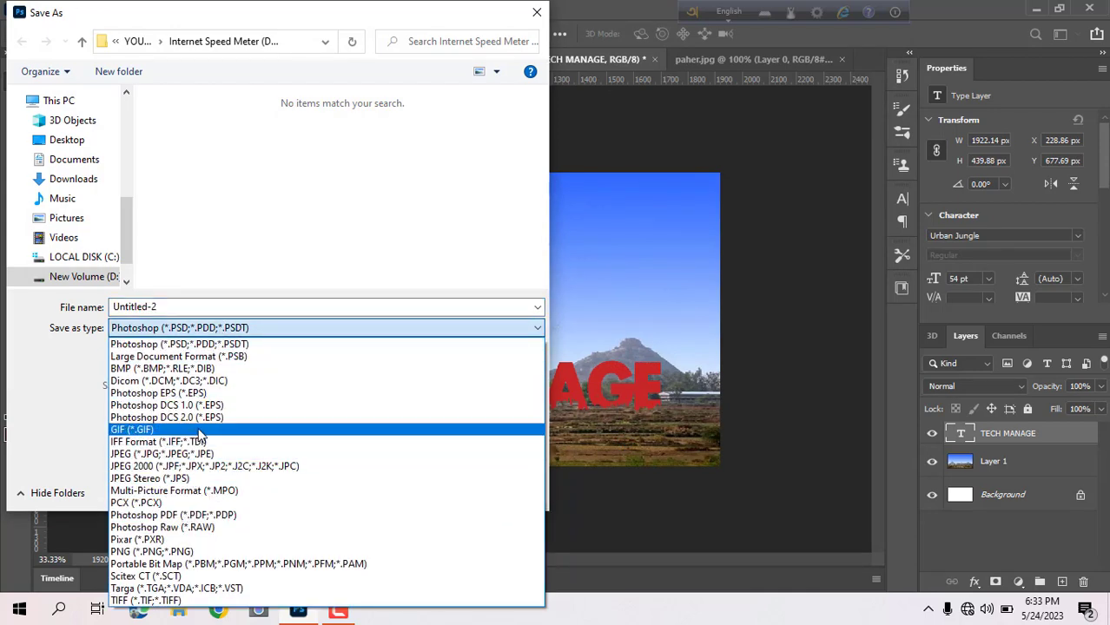
{"action": "left_click", "coordinate": [201, 454]}
Name the file TM and save it to the Desktop with JPEG quality 8 (High) and the Baseline ("Standard") format
{"action": "left_click", "coordinate": [207, 305]}
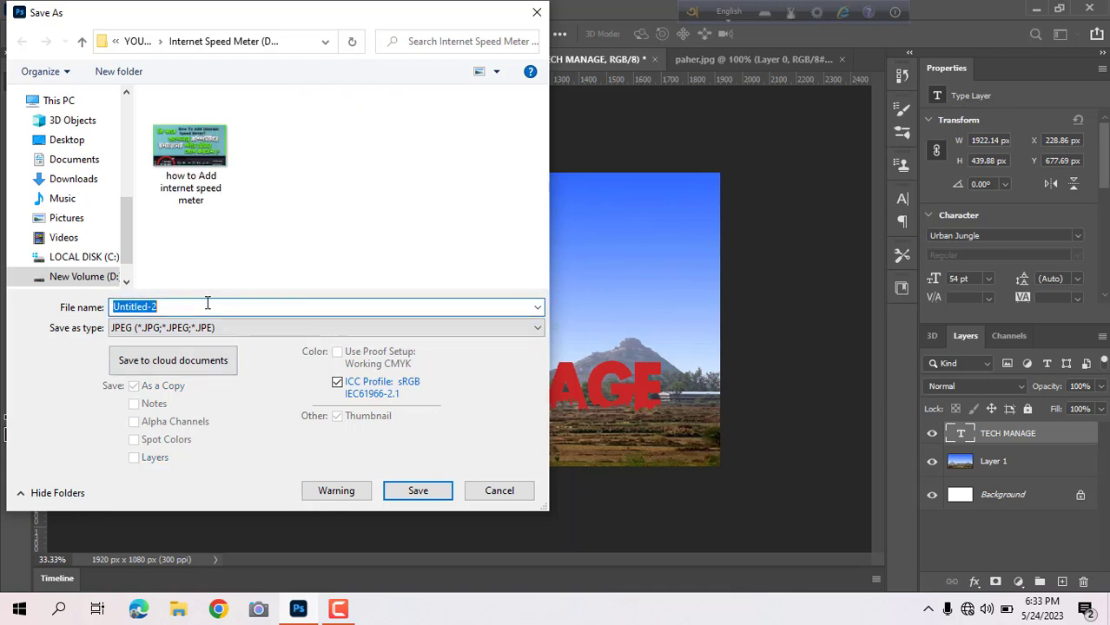
{"action": "key", "text": "BackSpace"}
{"action": "type", "text": "T"}
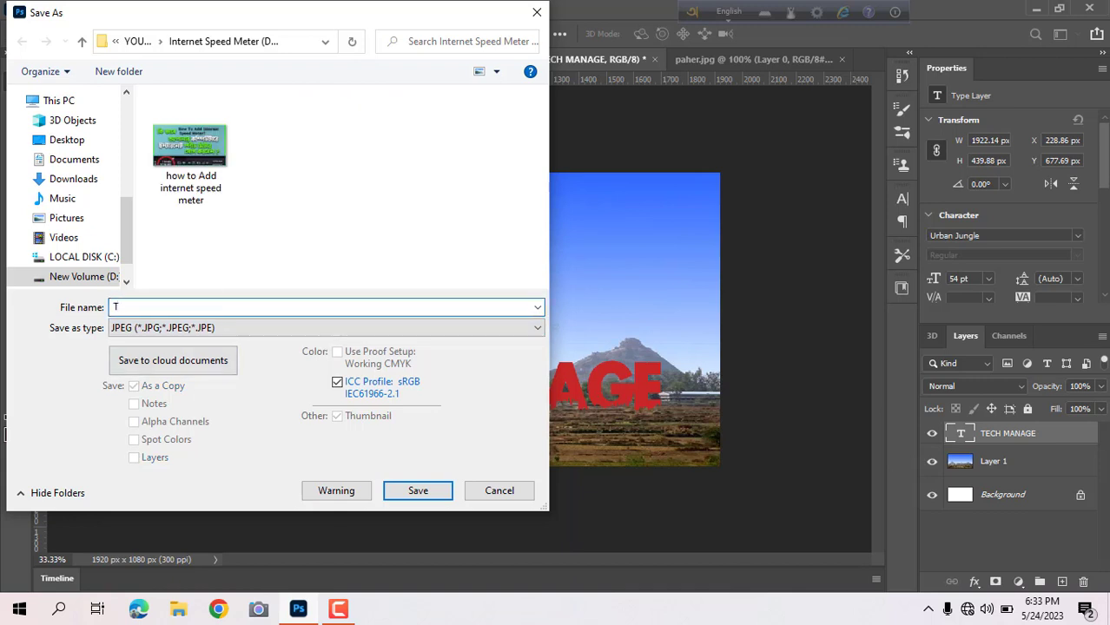
{"action": "type", "text": "M"}
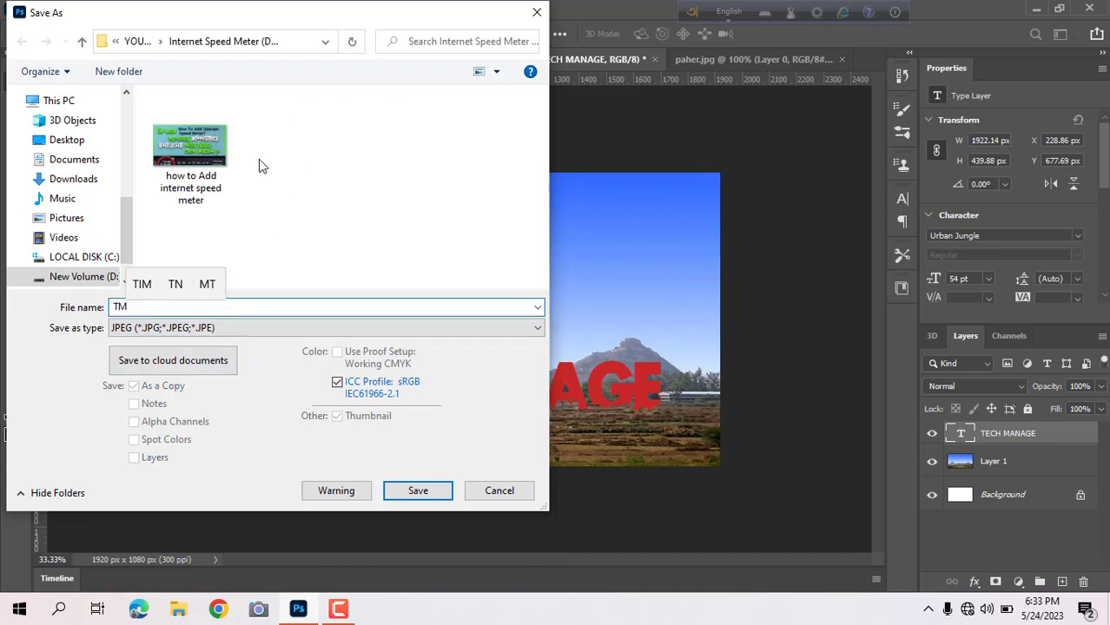
{"action": "left_click", "coordinate": [74, 141]}
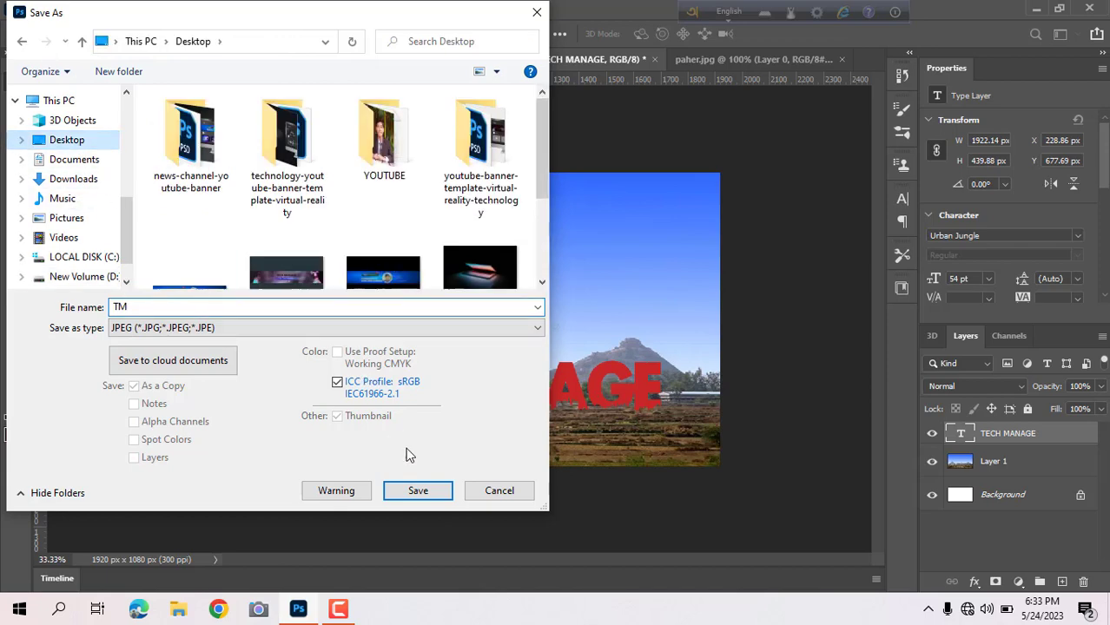
{"action": "left_click", "coordinate": [418, 491]}
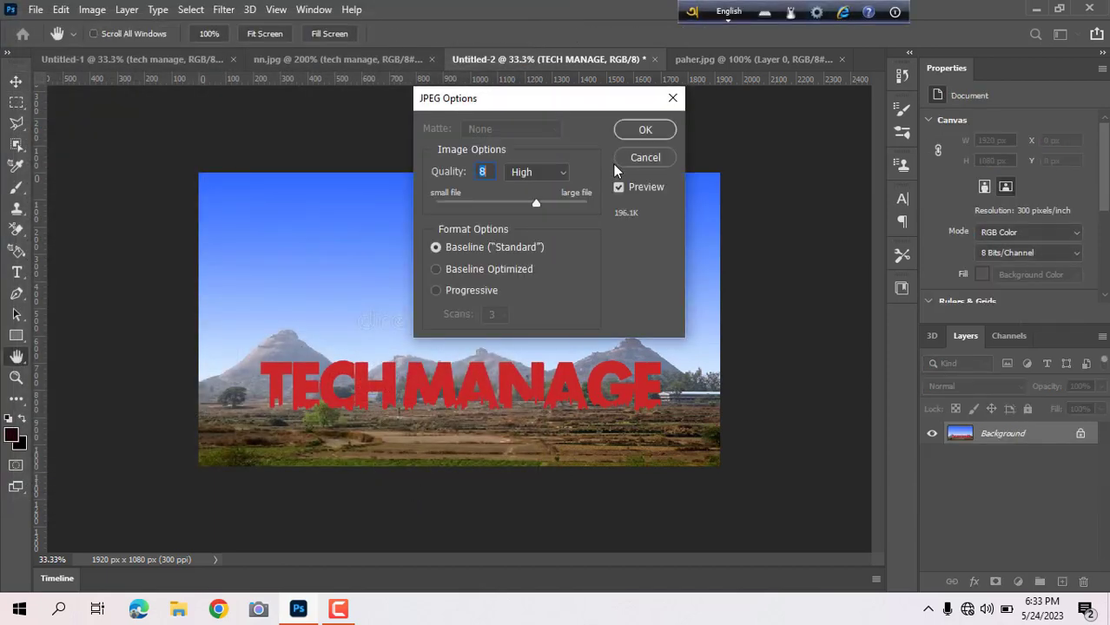
{"action": "left_click", "coordinate": [631, 130]}
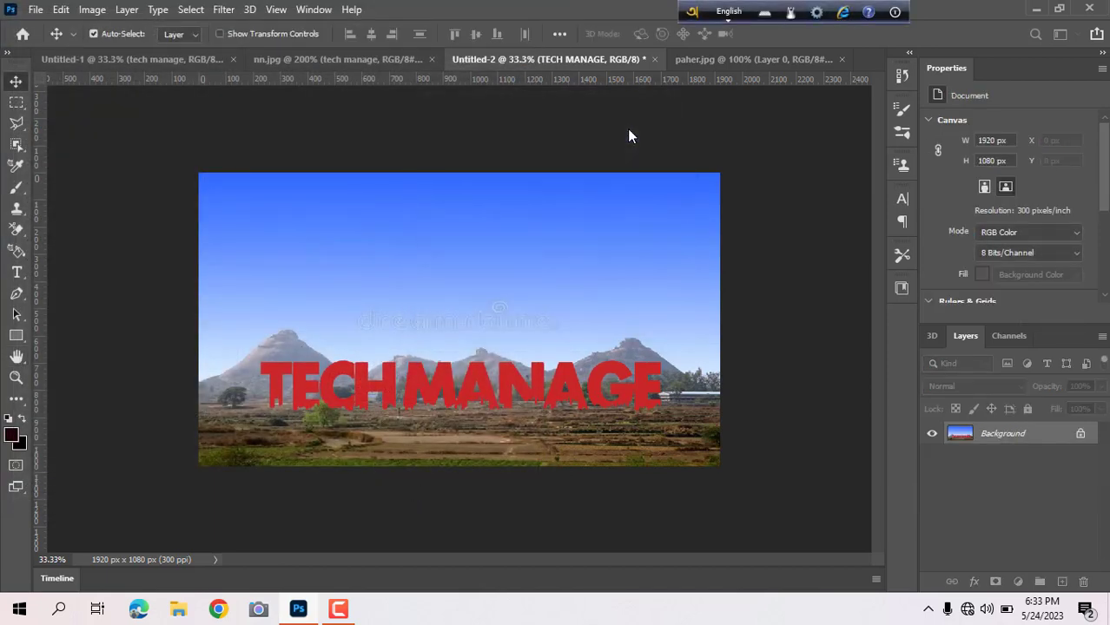
Minimize Photoshop, open the saved TM image from the desktop in the image viewer at full window size, and close it after checking
{"action": "left_click", "coordinate": [1036, 10]}
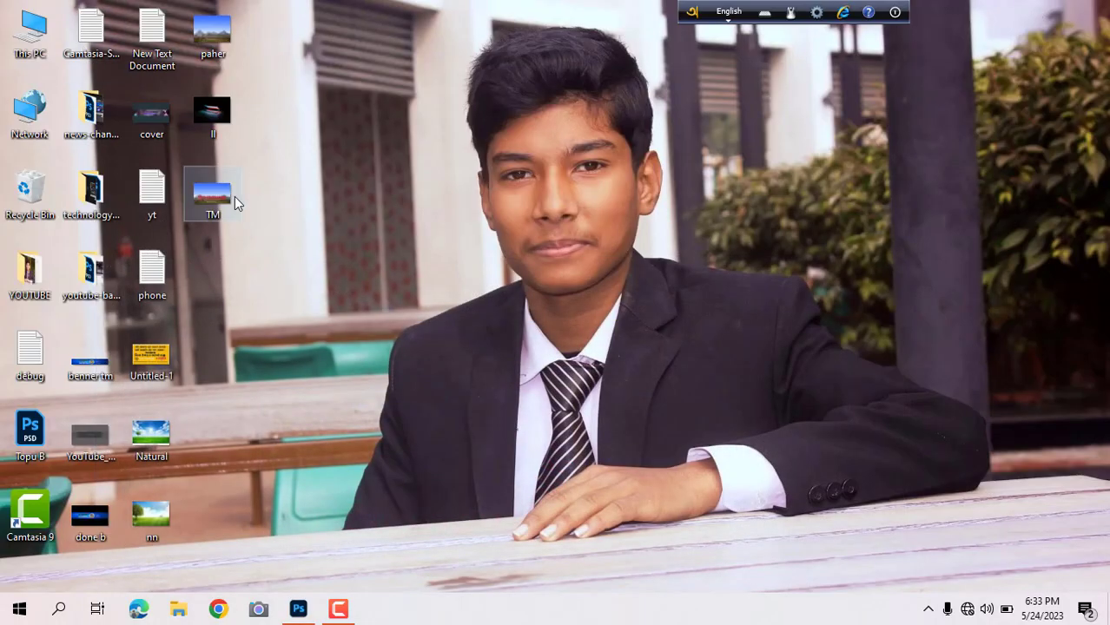
{"action": "double_click", "coordinate": [223, 198]}
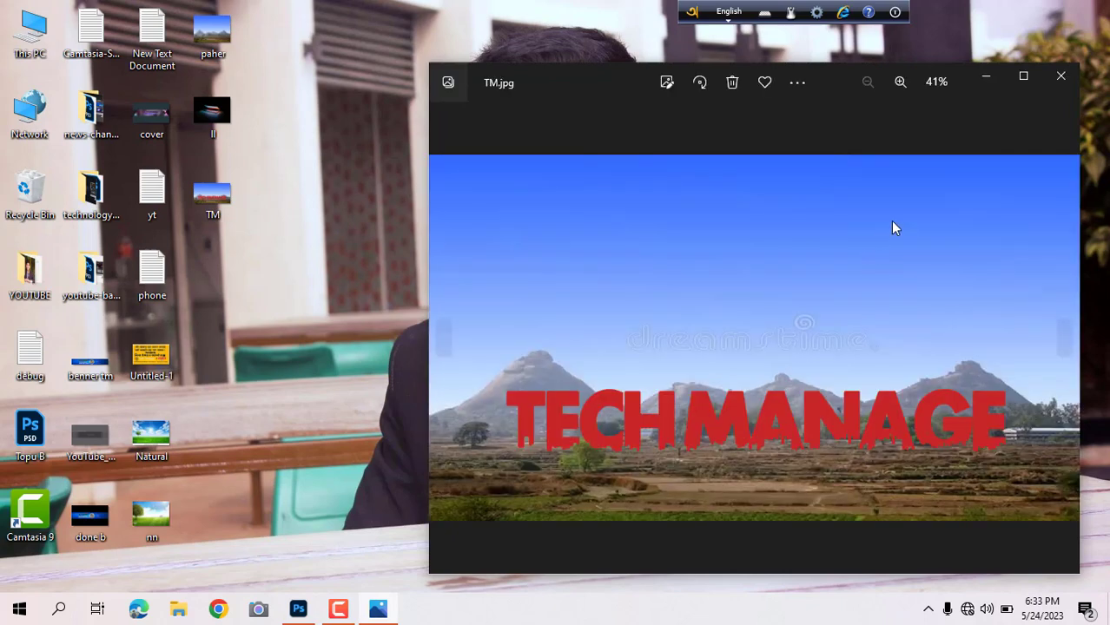
{"action": "left_click", "coordinate": [1025, 78]}
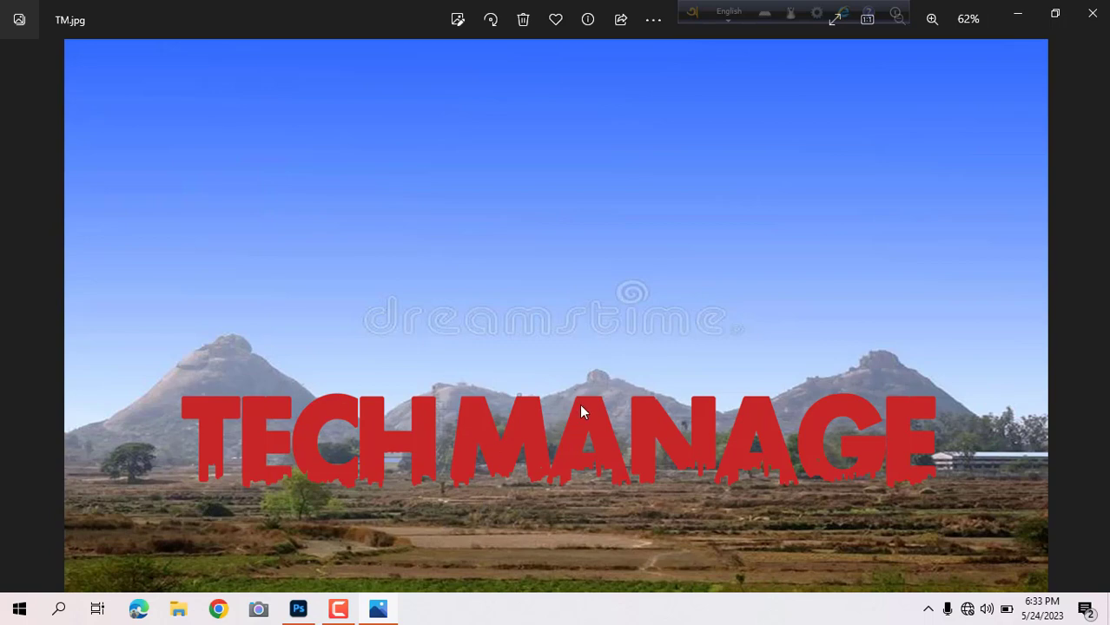
{"action": "left_click", "coordinate": [1092, 13]}
{"action": "right_click", "coordinate": [778, 142]}
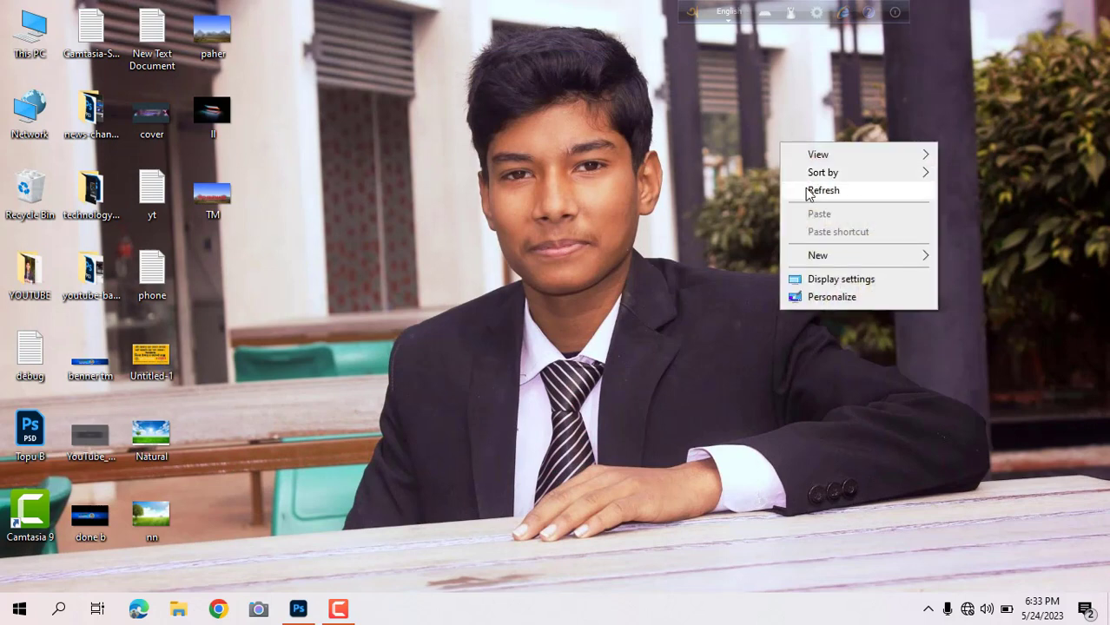
{"action": "left_click", "coordinate": [818, 183]}
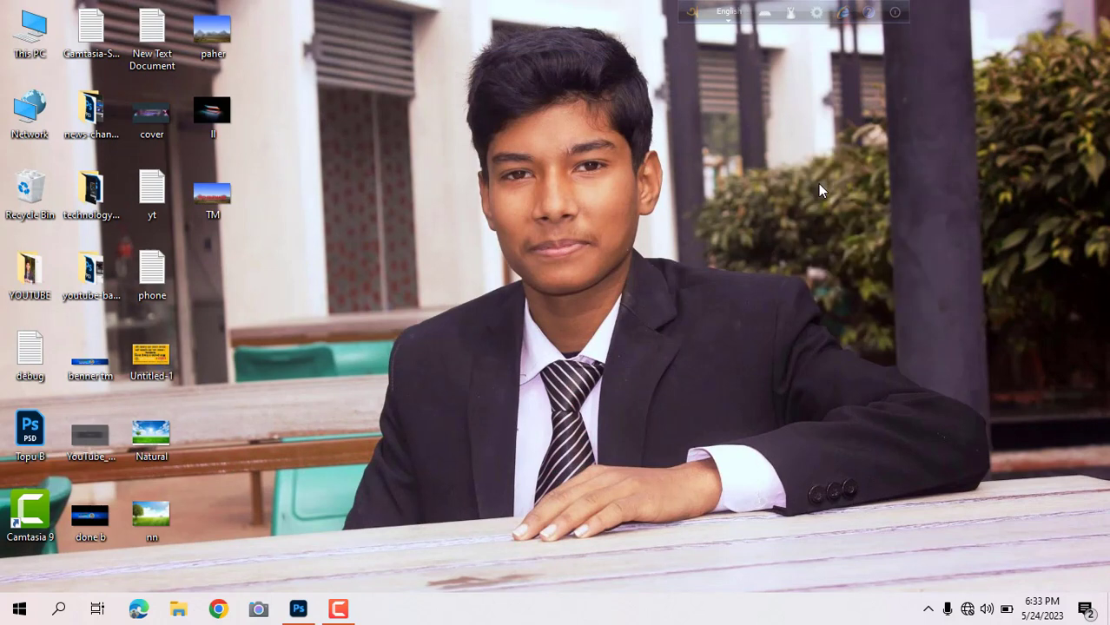
{"action": "right_click", "coordinate": [345, 153]}
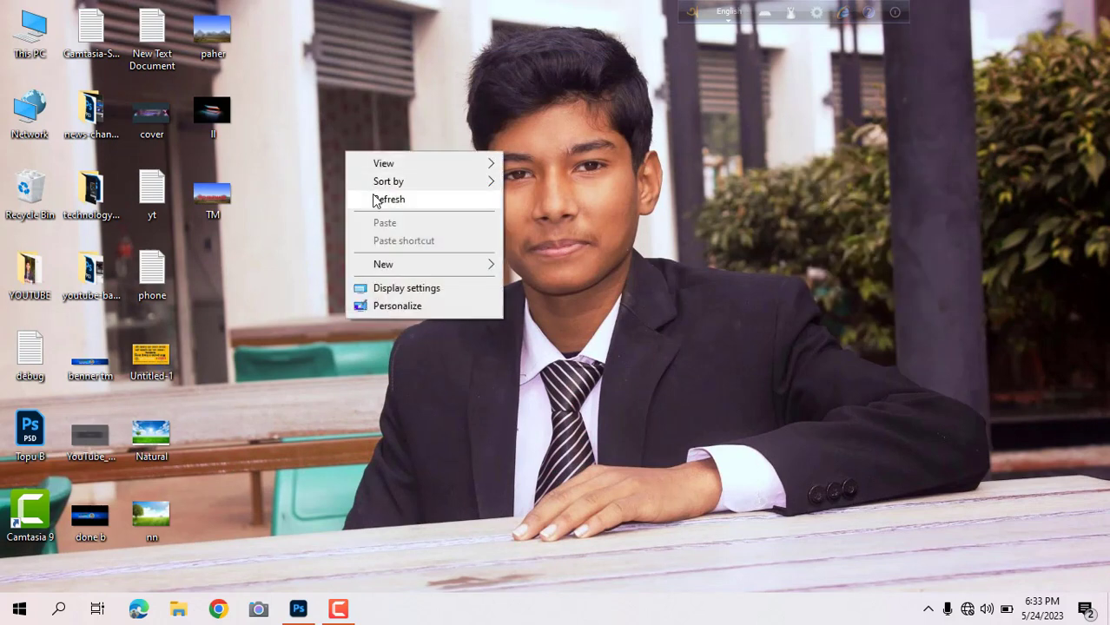
{"action": "left_click", "coordinate": [374, 197]}
{"action": "right_click", "coordinate": [370, 136]}
{"action": "left_click", "coordinate": [403, 193]}
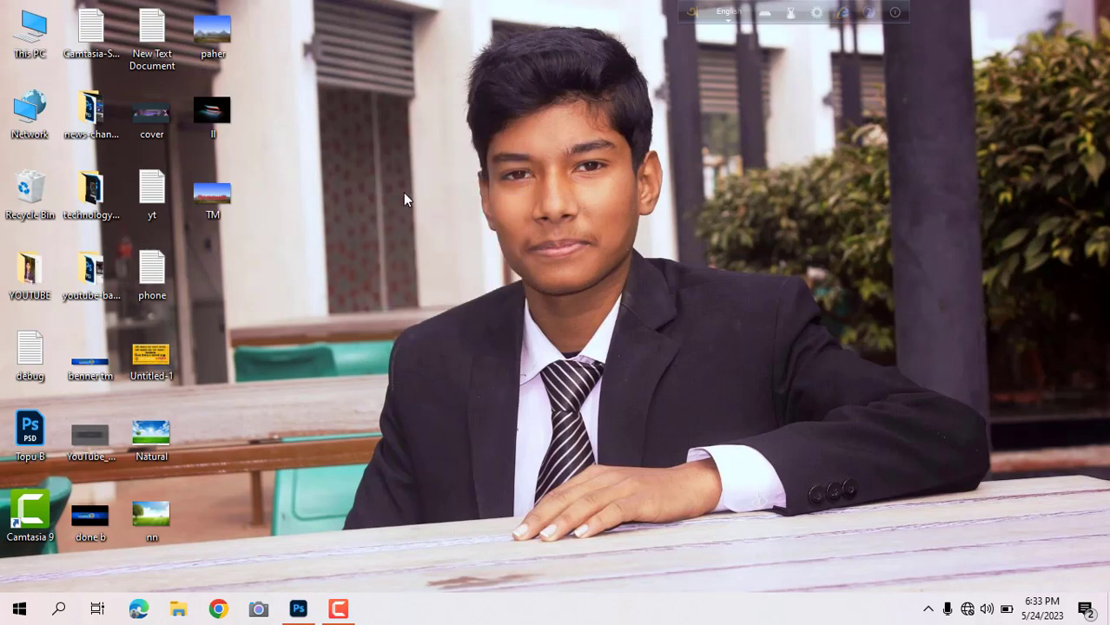